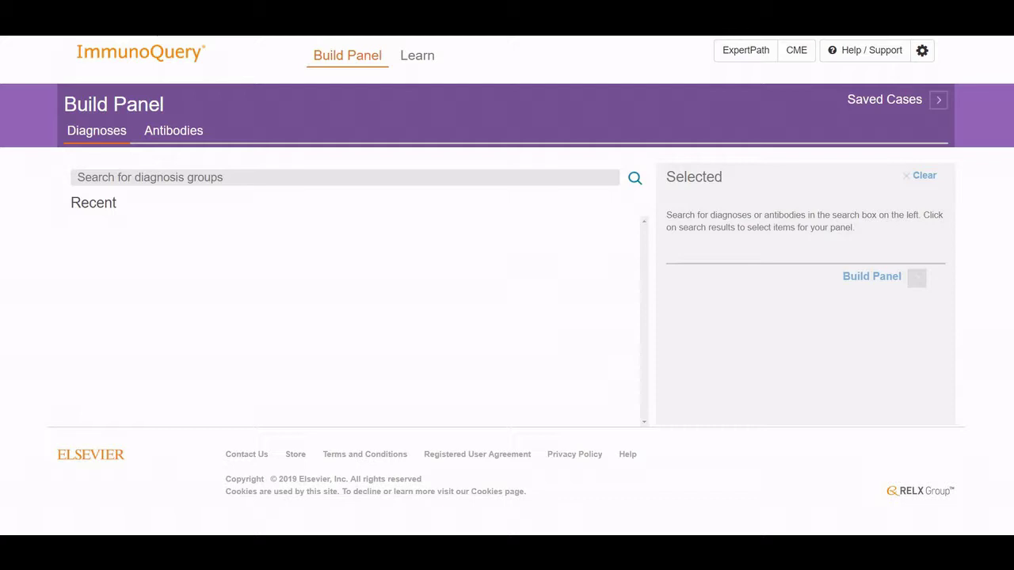
# Search 'mengiom' and add Meningioma to the selected diagnoses.
pyautogui.click(345, 177)
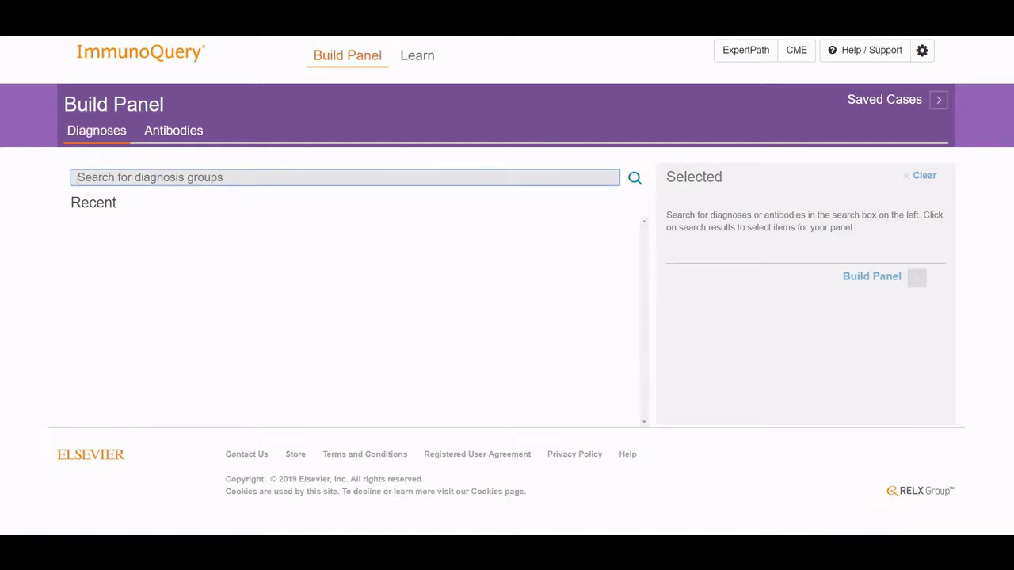
pyautogui.write('mengi')
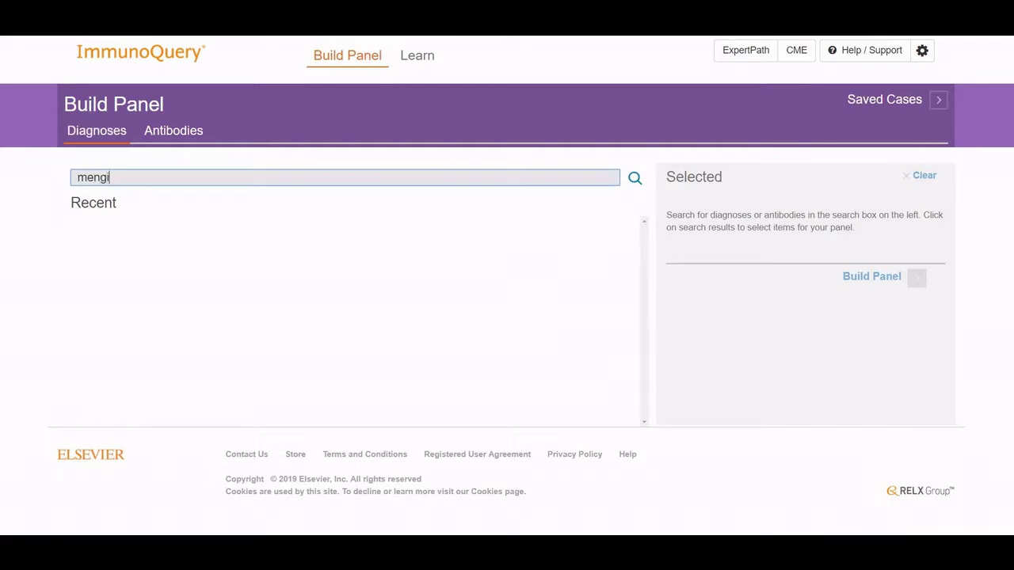
pyautogui.write('om')
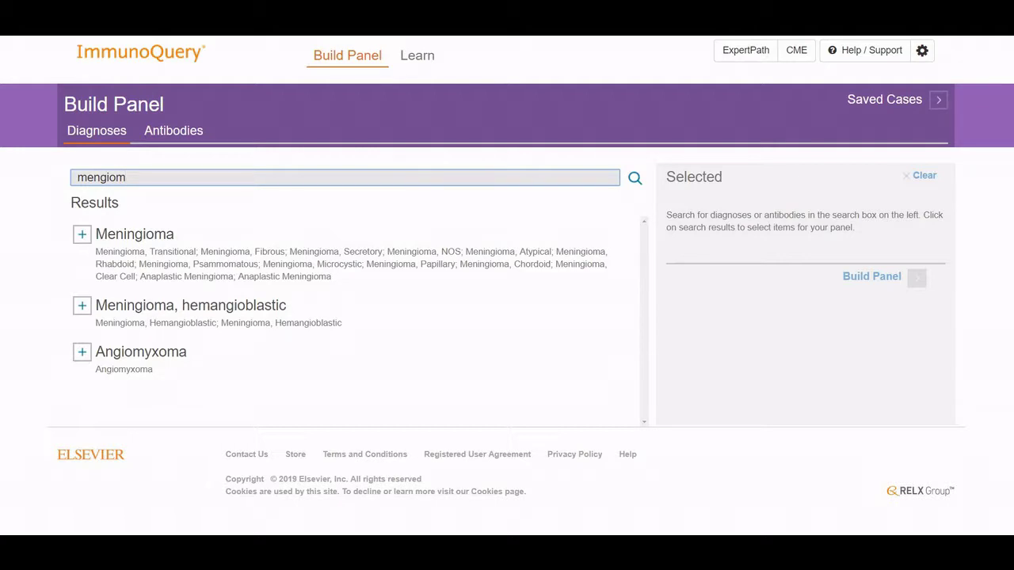
pyautogui.click(134, 233)
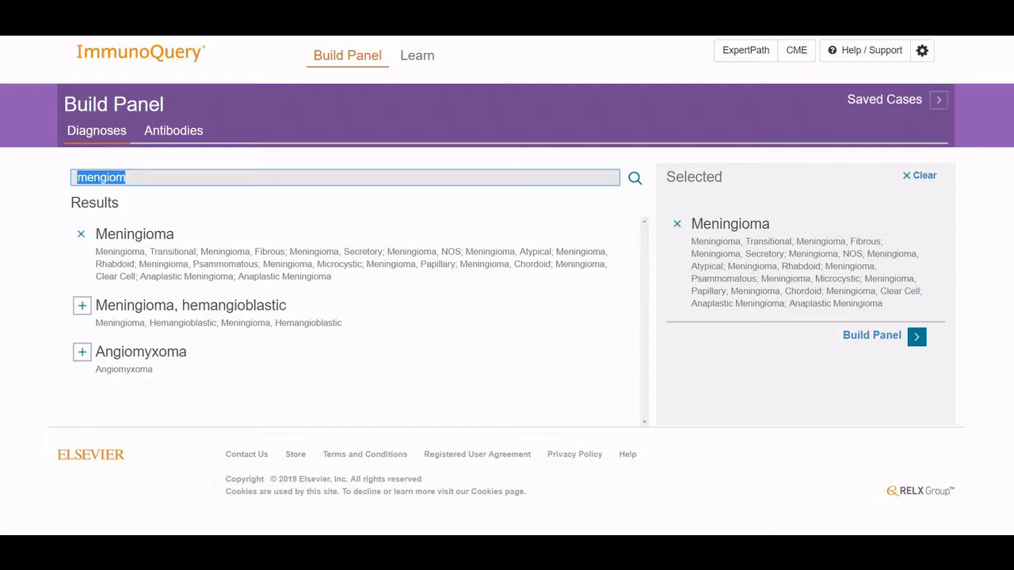
# Add Synovial sarcoma via the 'synov' search, then start a search for 'undifferentiated sarcoma'.
pyautogui.write('synov')
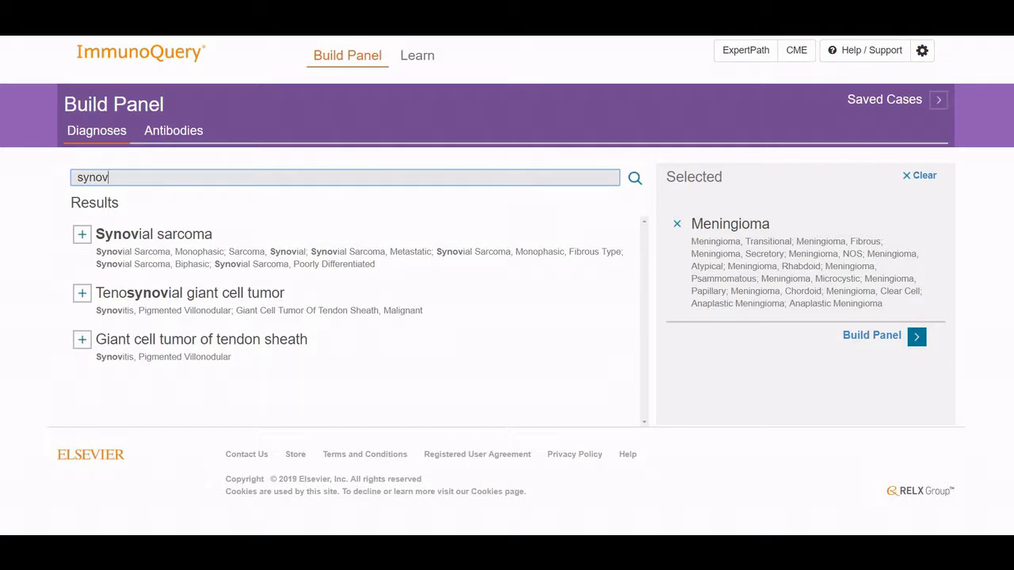
pyautogui.press('Down')
pyautogui.press('Return')
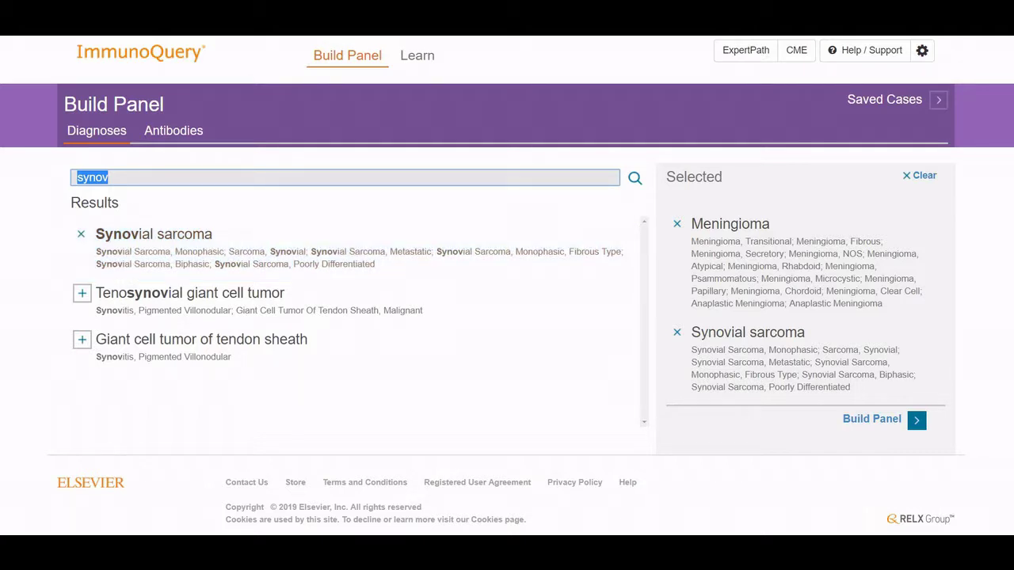
pyautogui.write('undifferent')
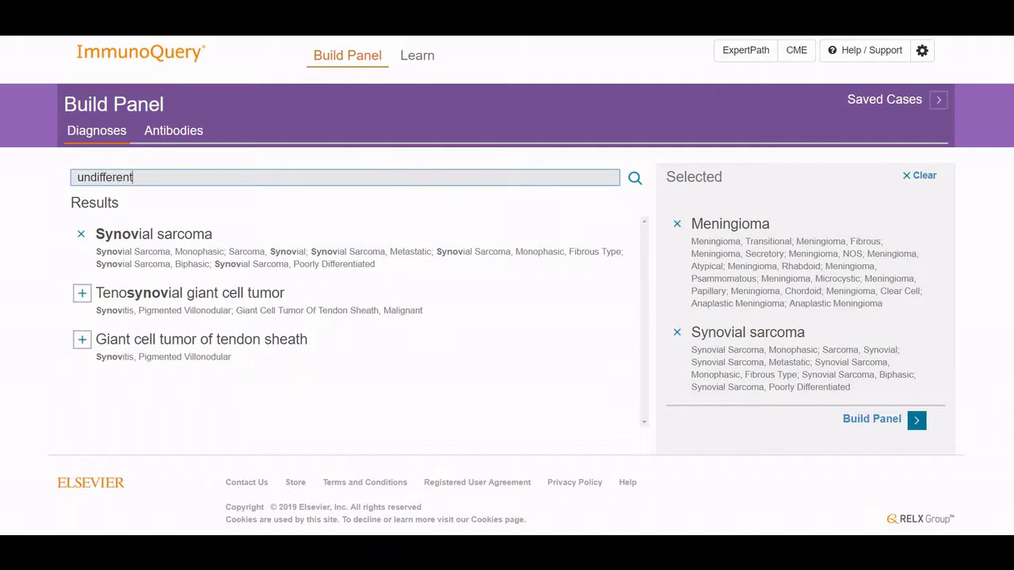
pyautogui.write('iat')
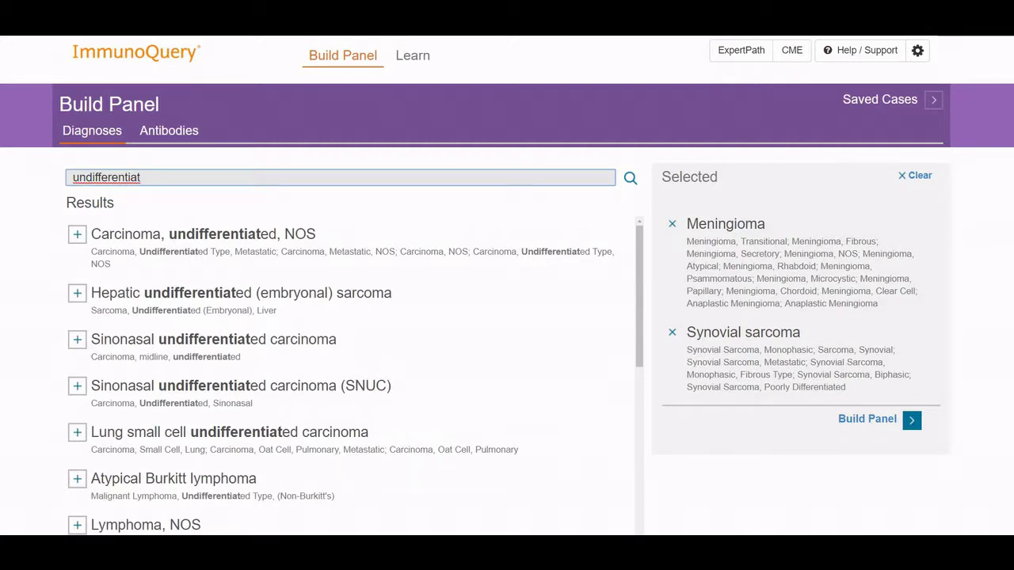
pyautogui.write('ed ')
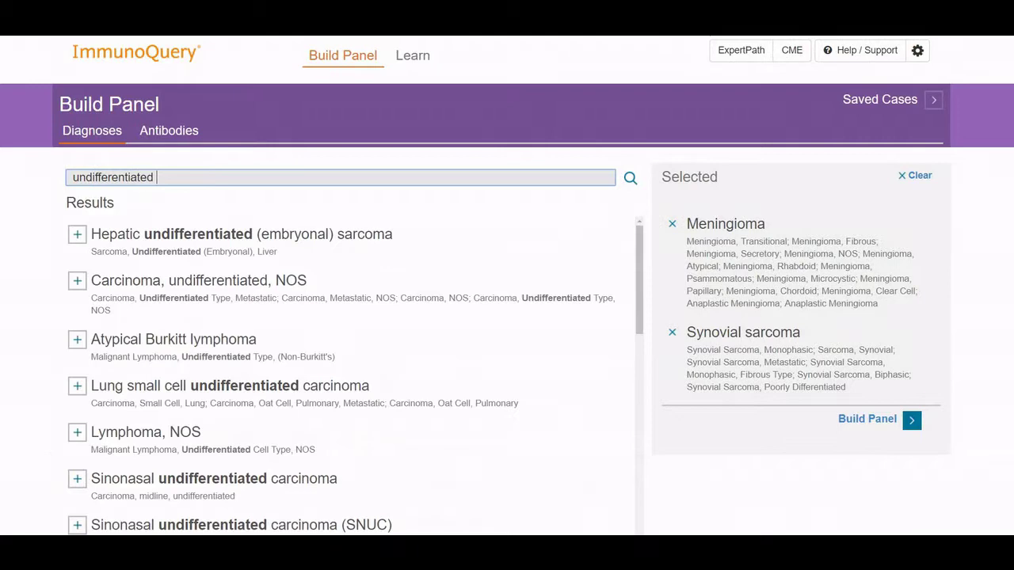
pyautogui.write('sarcoma')
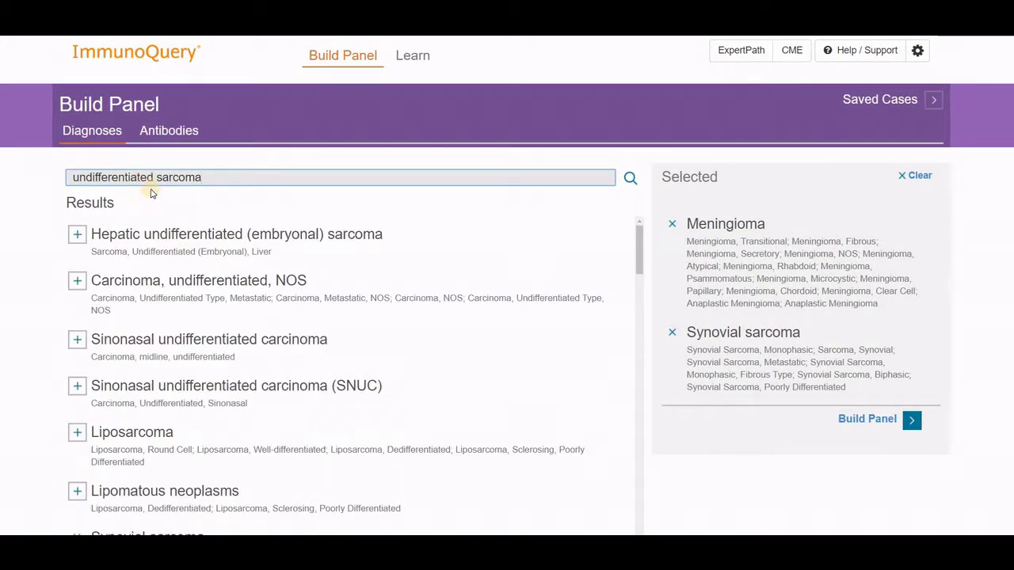
# Add Sarcoma, NOS and Malignant fibrous histiocytoma from the results and build the three-diagnosis panel.
pyautogui.scroll(-2, 182, 317)
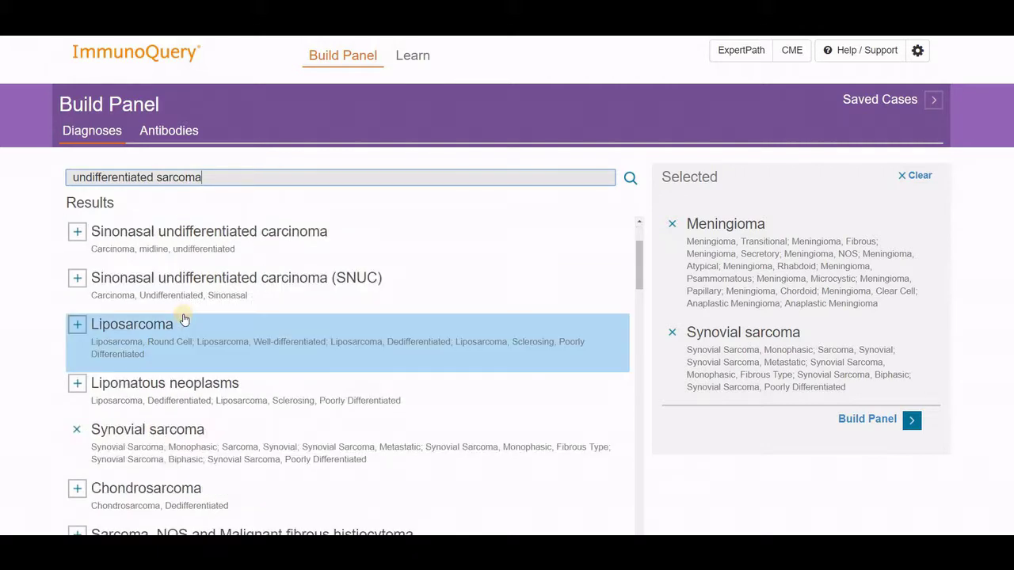
pyautogui.scroll(-2, 181, 319)
pyautogui.scroll(-2, 181, 320)
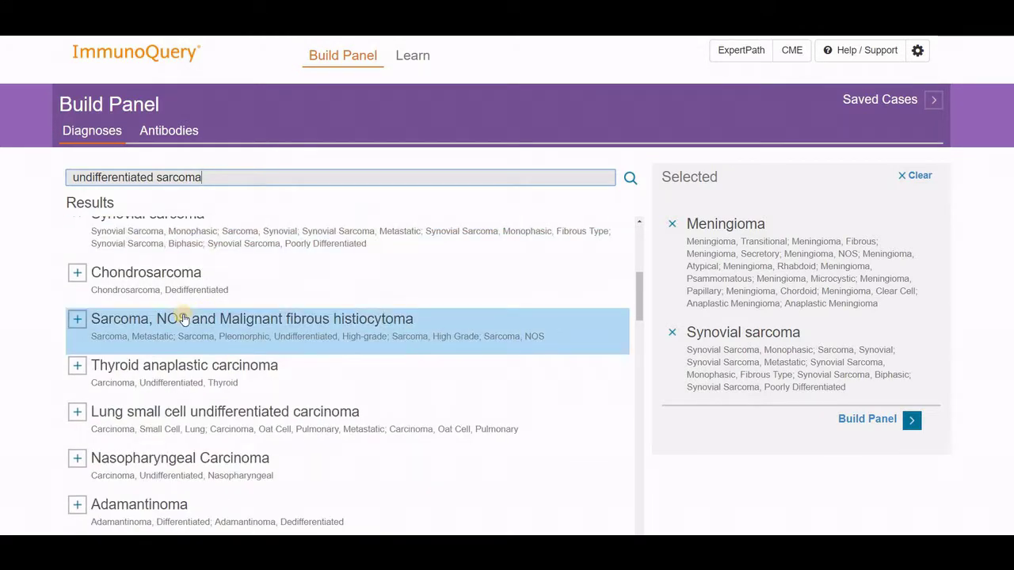
pyautogui.scroll(-1, 182, 319)
pyautogui.scroll(1, 182, 319)
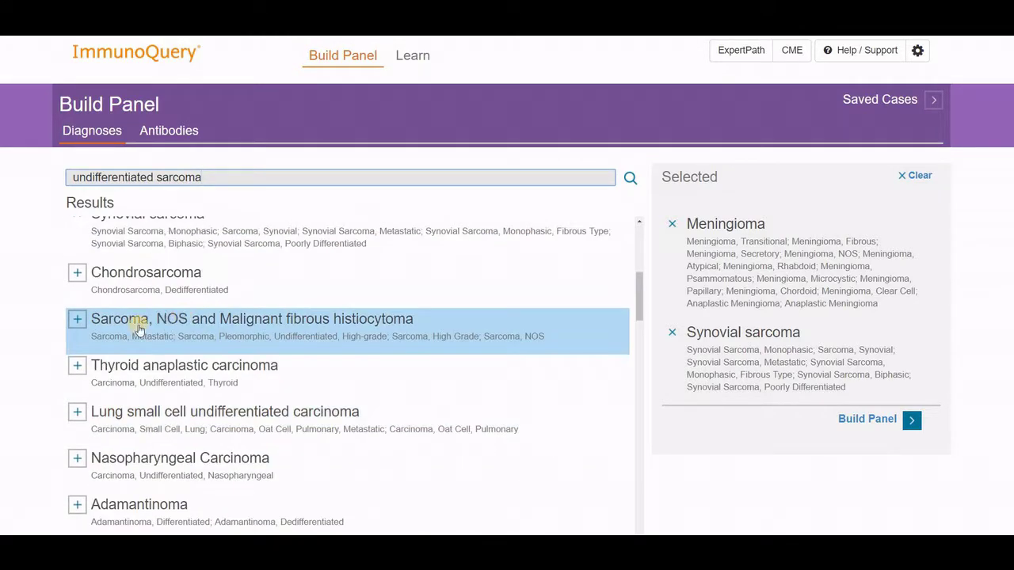
pyautogui.click(190, 321)
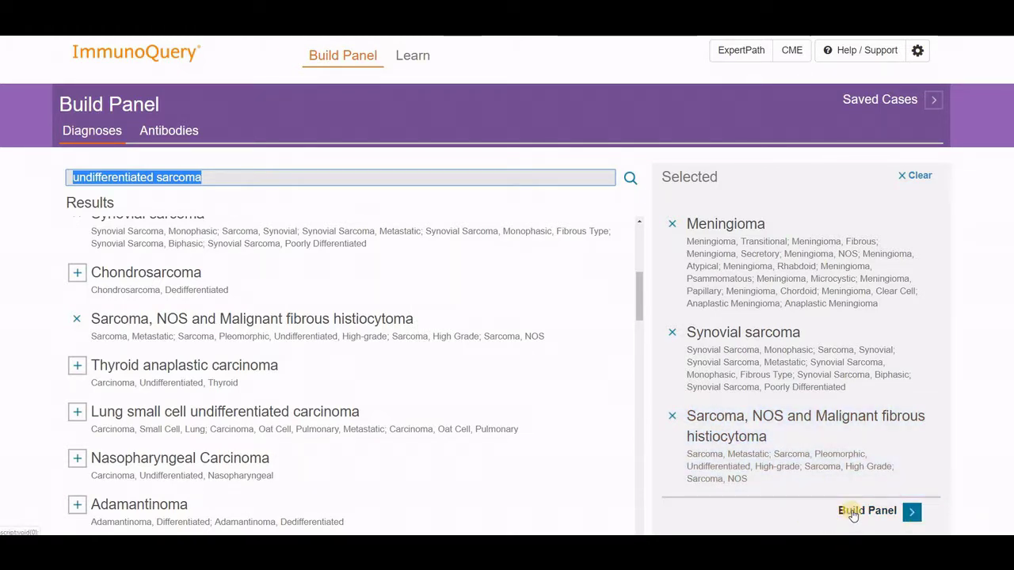
pyautogui.click(849, 515)
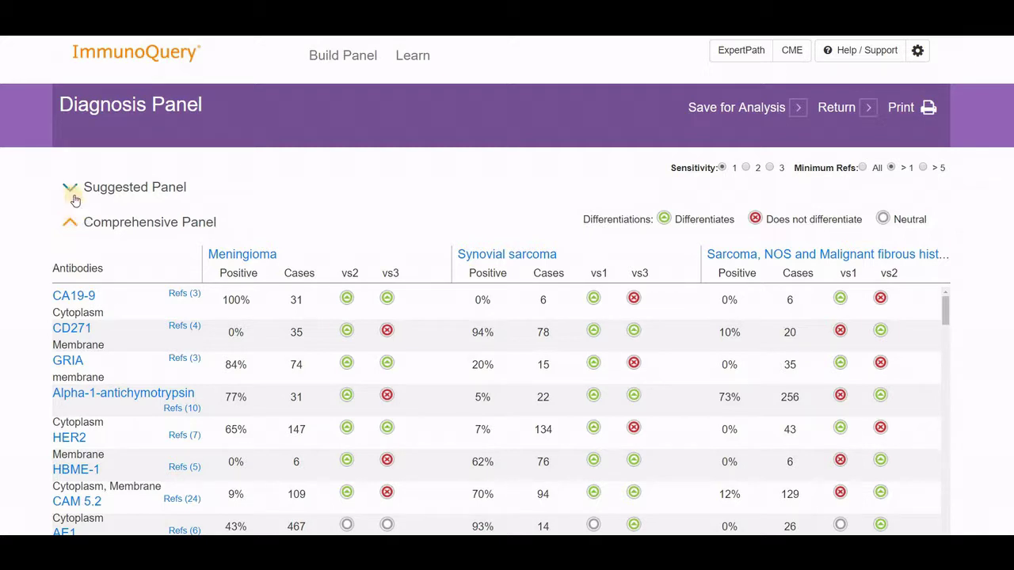
# Expand the Suggested Panel showing CA19-9, CD271, GRIA and Alpha-1-antichymotrypsin positivity rates.
pyautogui.click(70, 190)
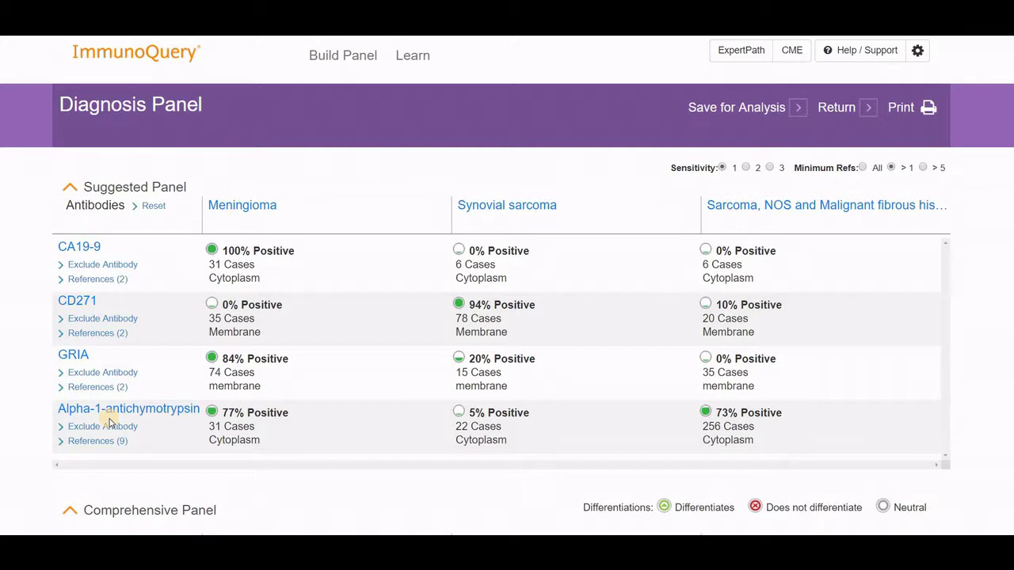
# Collapse the Suggested Panel and scroll to the Comprehensive Panel listing HER2, HBME-1, CAM 5.2 and Bcl-2.
pyautogui.click(69, 188)
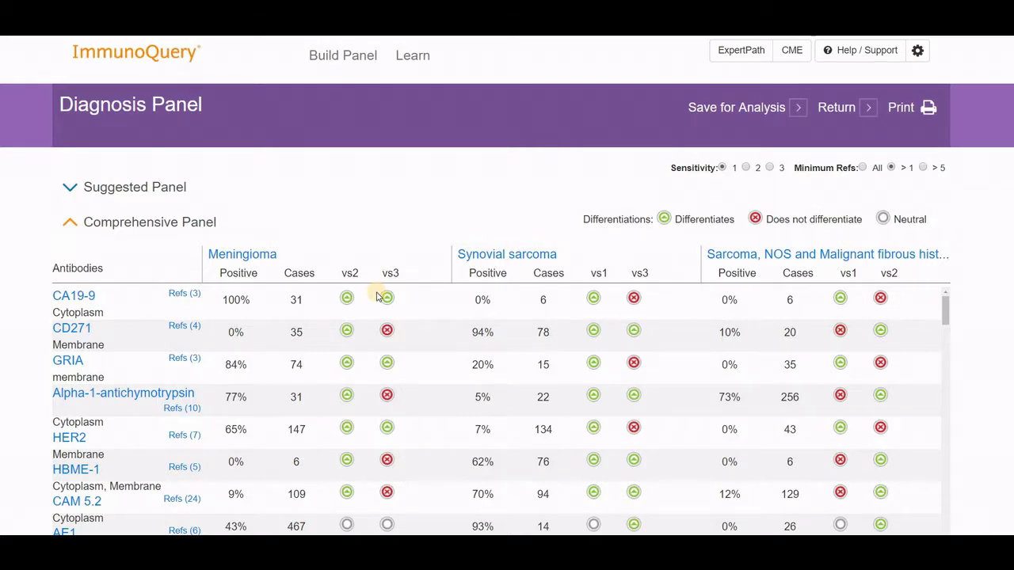
pyautogui.scroll(-3, 377, 296)
pyautogui.scroll(3, 587, 310)
pyautogui.scroll(-3, 507, 285)
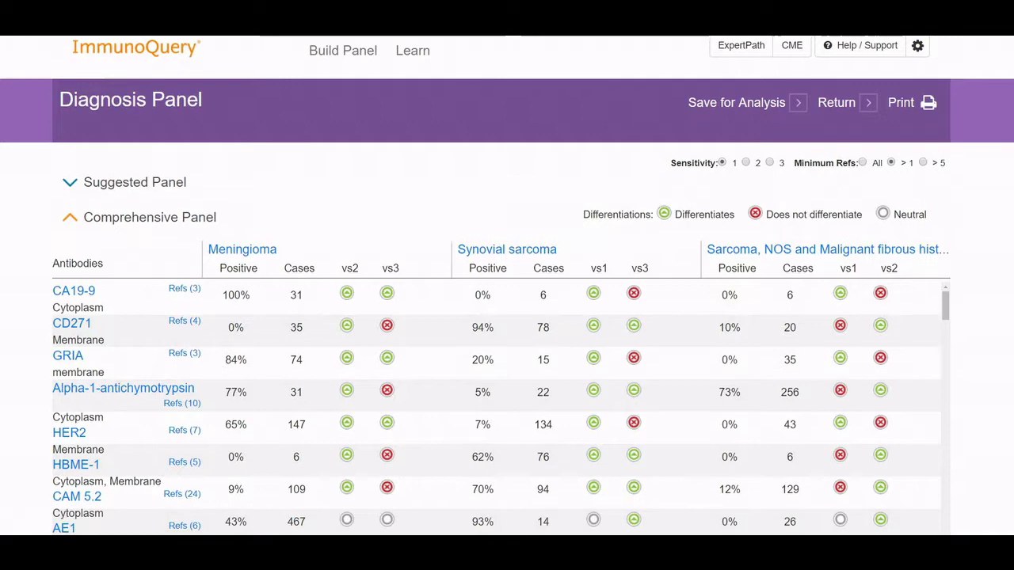
pyautogui.scroll(-1, 815, 232)
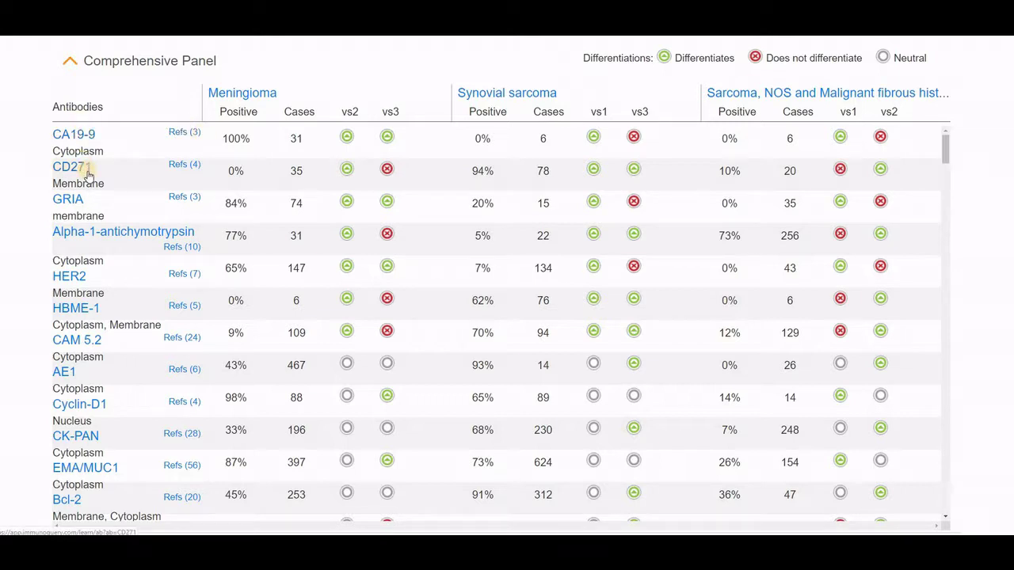
pyautogui.scroll(-3, 89, 174)
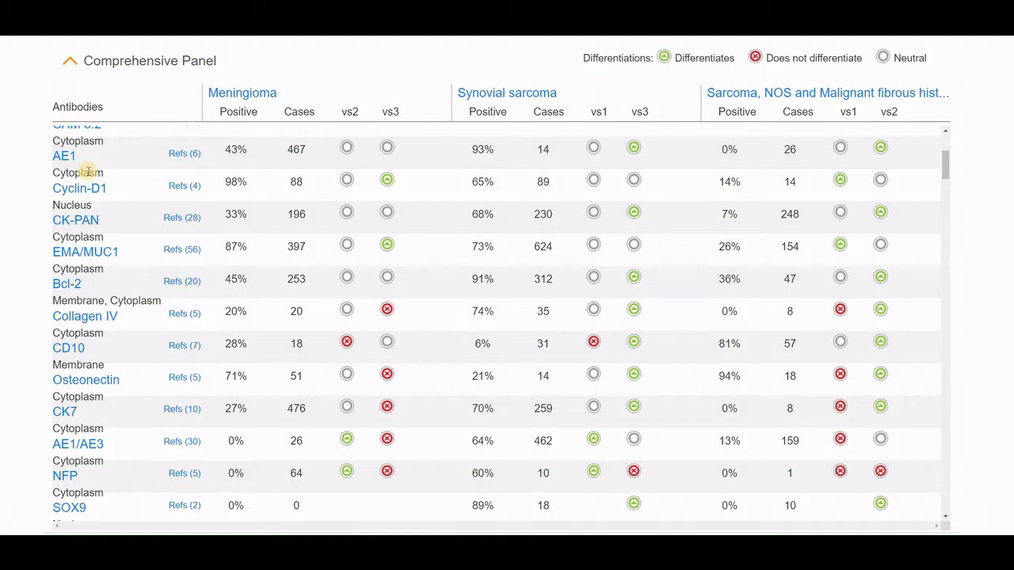
pyautogui.scroll(-2, 89, 173)
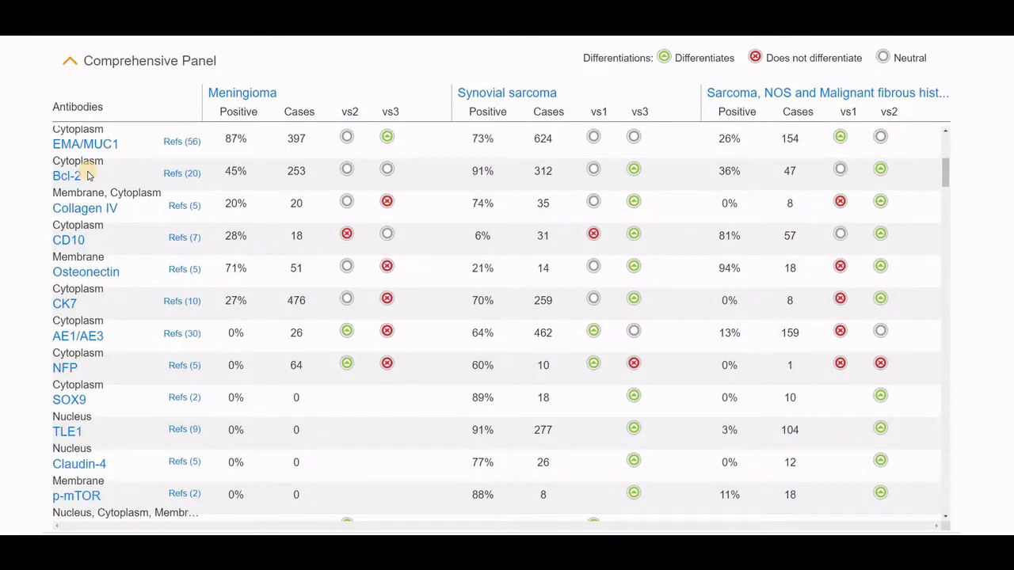
pyautogui.scroll(5, 88, 212)
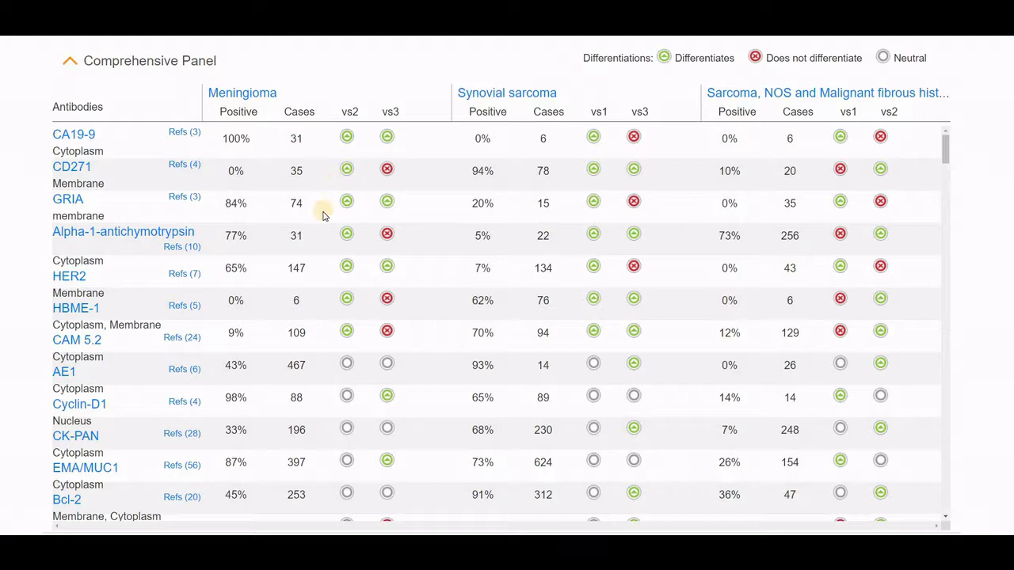
pyautogui.scroll(-6, 323, 216)
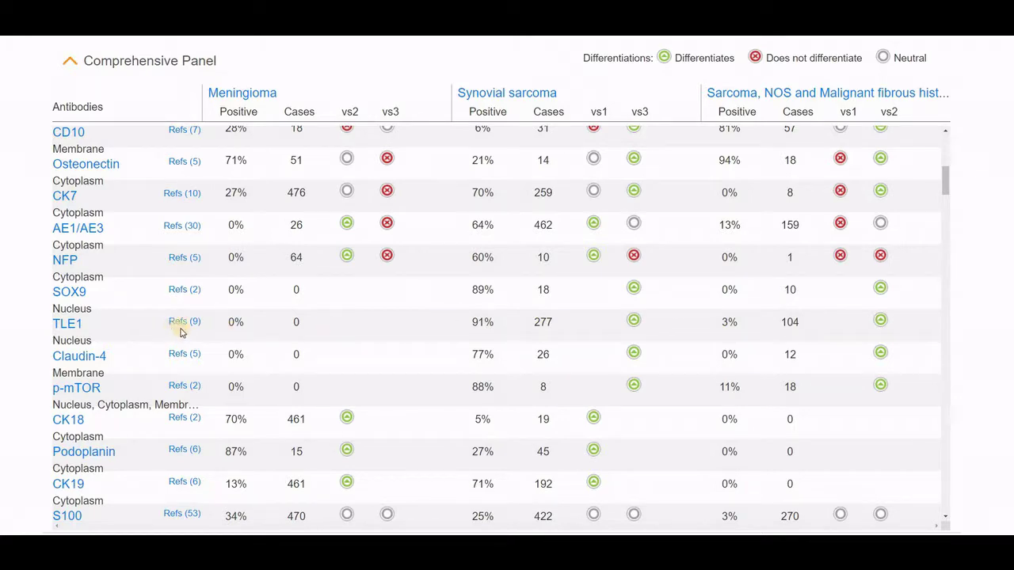
# Scroll down through the Comprehensive Panel antibody table.
pyautogui.scroll(-3, 181, 331)
pyautogui.scroll(-3, 181, 331)
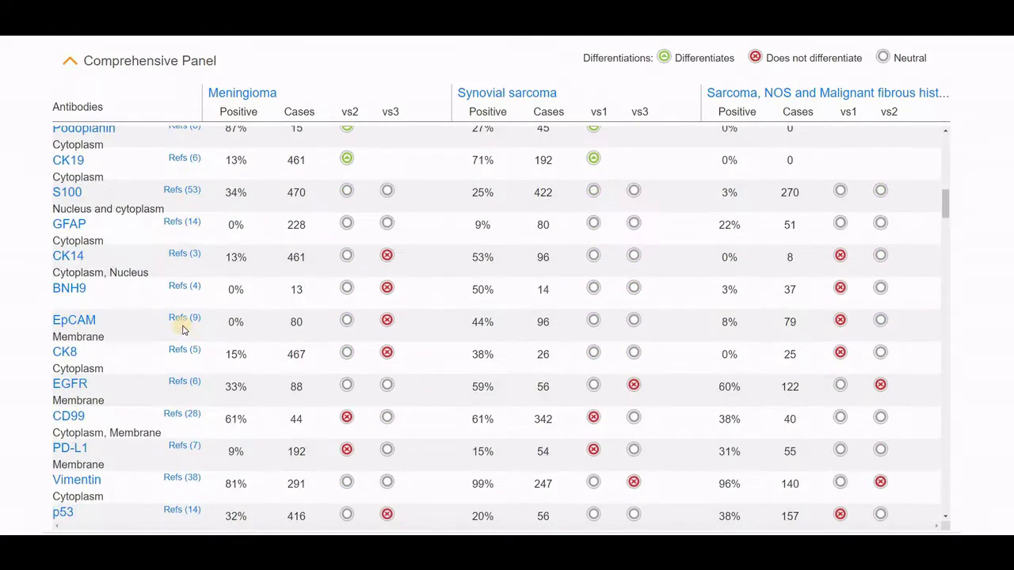
pyautogui.scroll(-3, 180, 331)
pyautogui.scroll(-3, 181, 331)
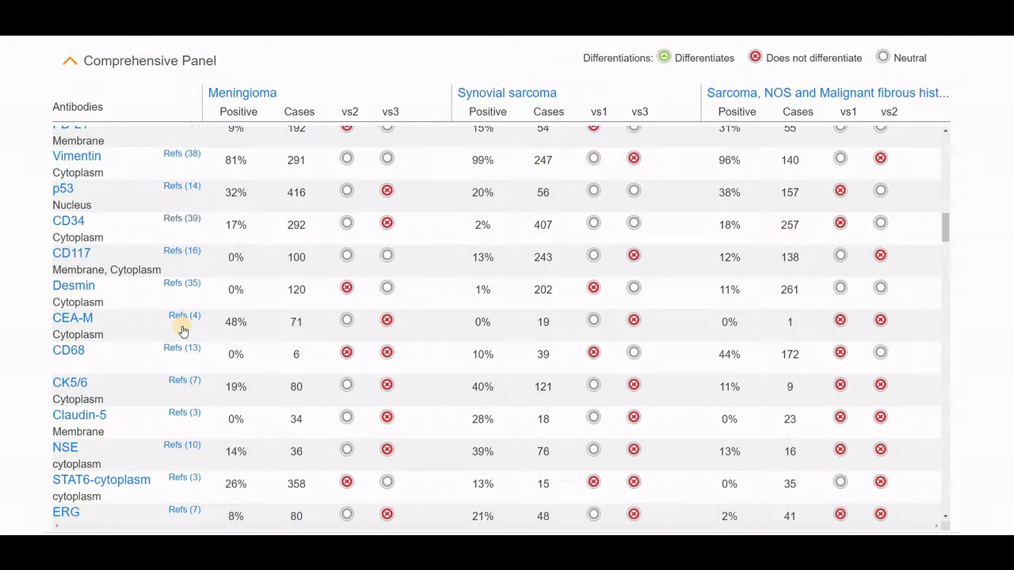
pyautogui.scroll(-4, 181, 332)
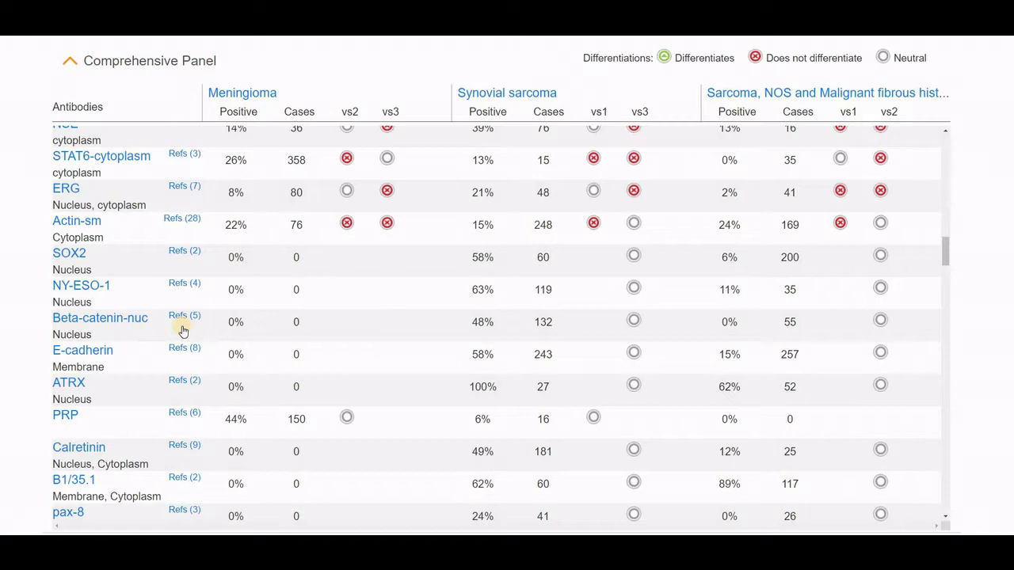
pyautogui.scroll(-4, 181, 331)
pyautogui.scroll(-3, 182, 331)
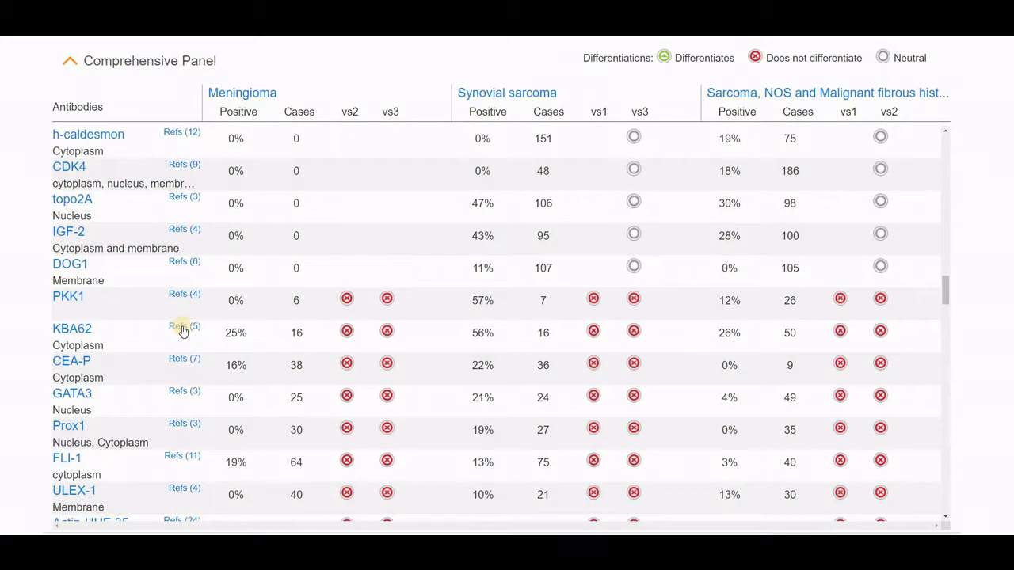
pyautogui.scroll(-2, 181, 331)
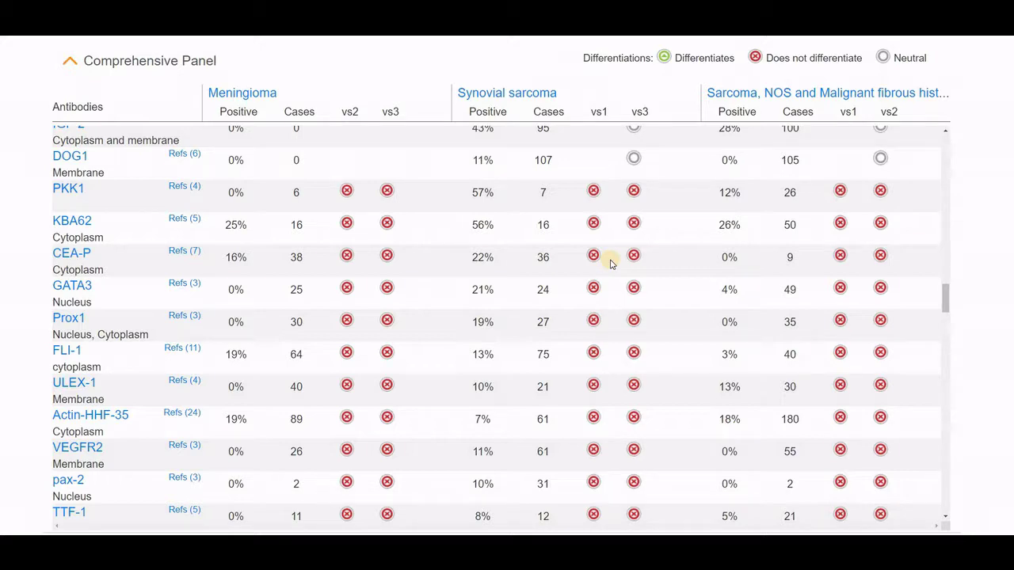
# Page back up to TLE1 and open its Refs (9) reference list.
pyautogui.click(947, 145)
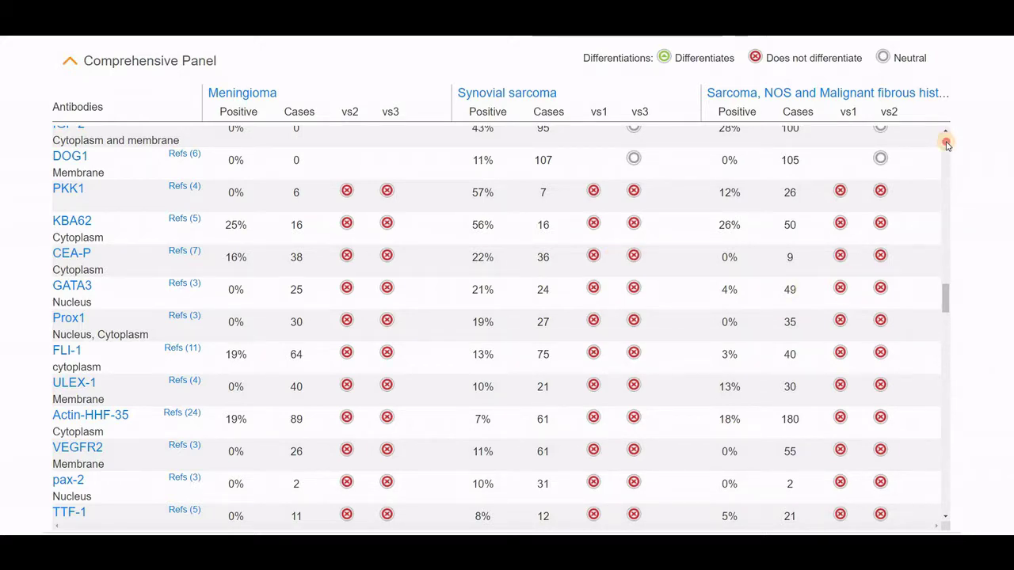
pyautogui.click(948, 380)
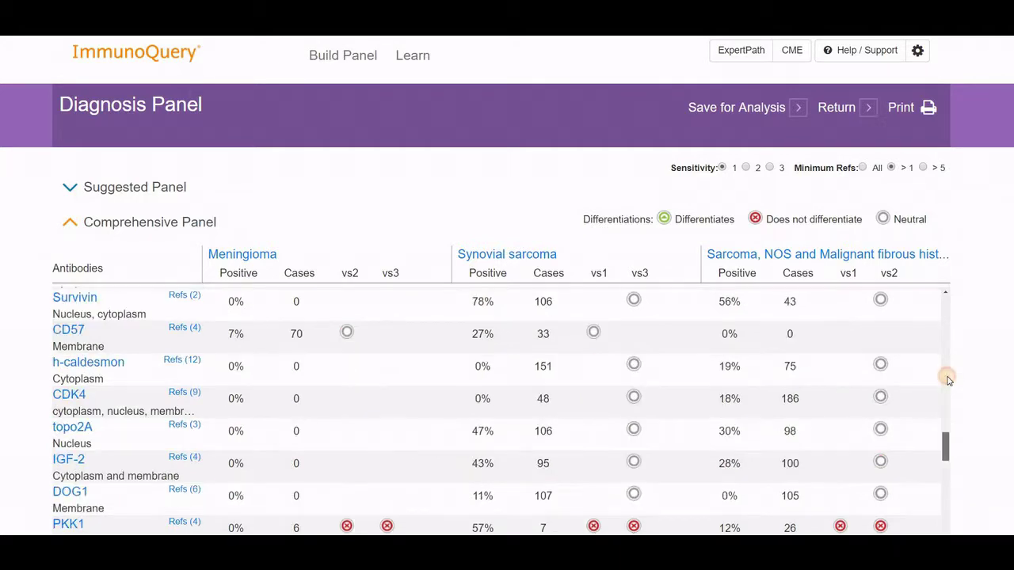
pyautogui.click(948, 380)
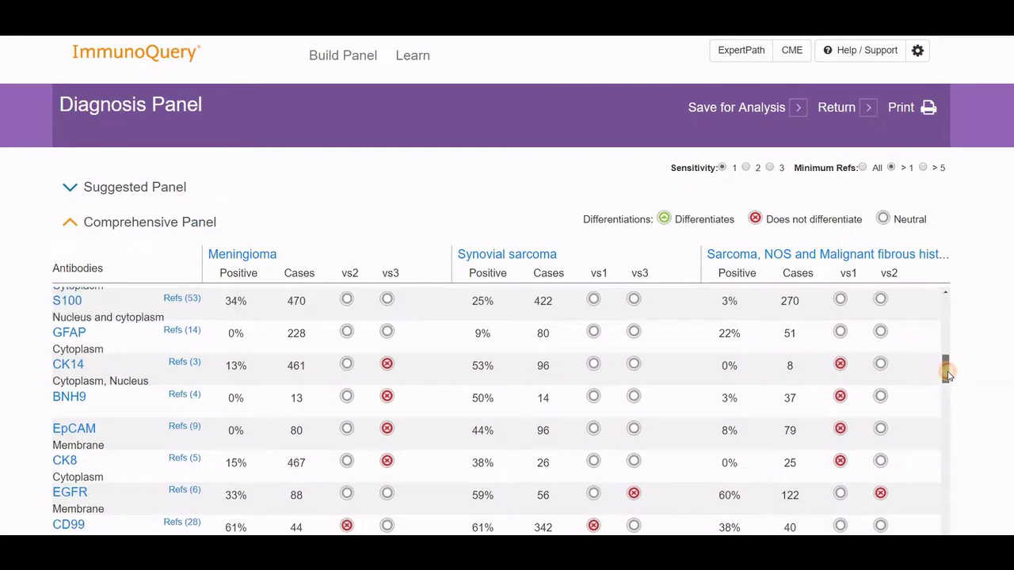
pyautogui.click(948, 374)
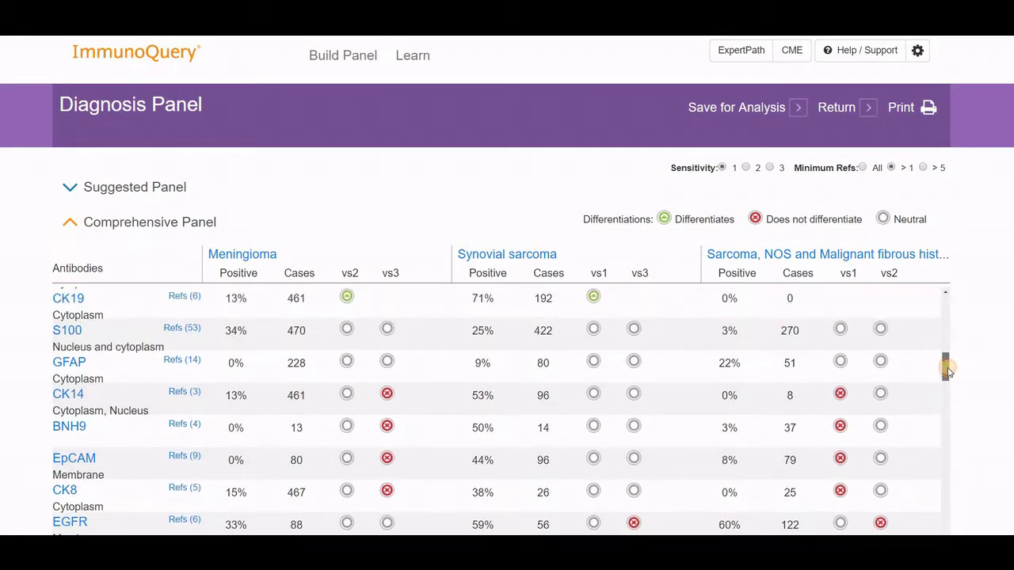
pyautogui.scroll(3, 948, 371)
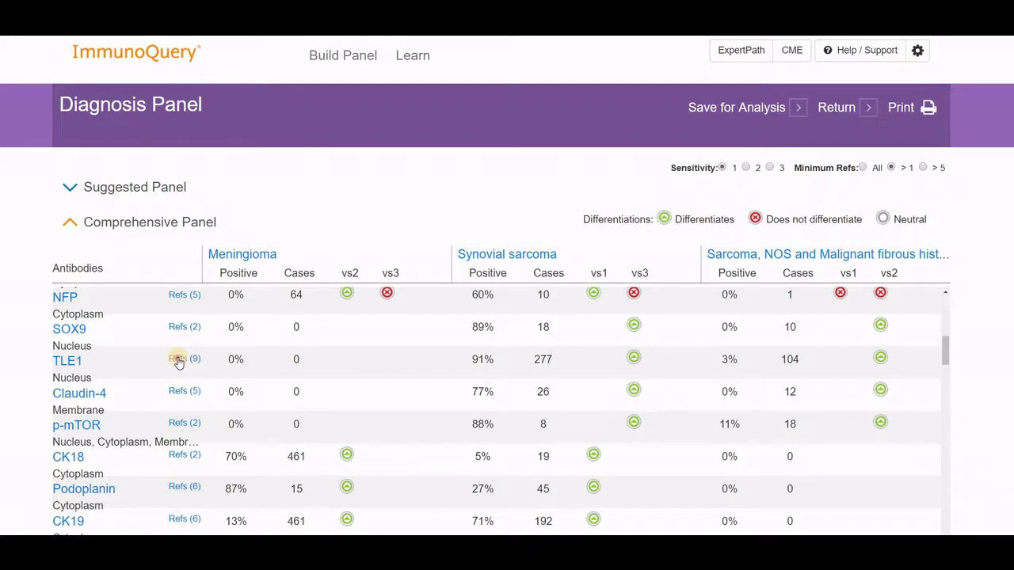
pyautogui.click(178, 361)
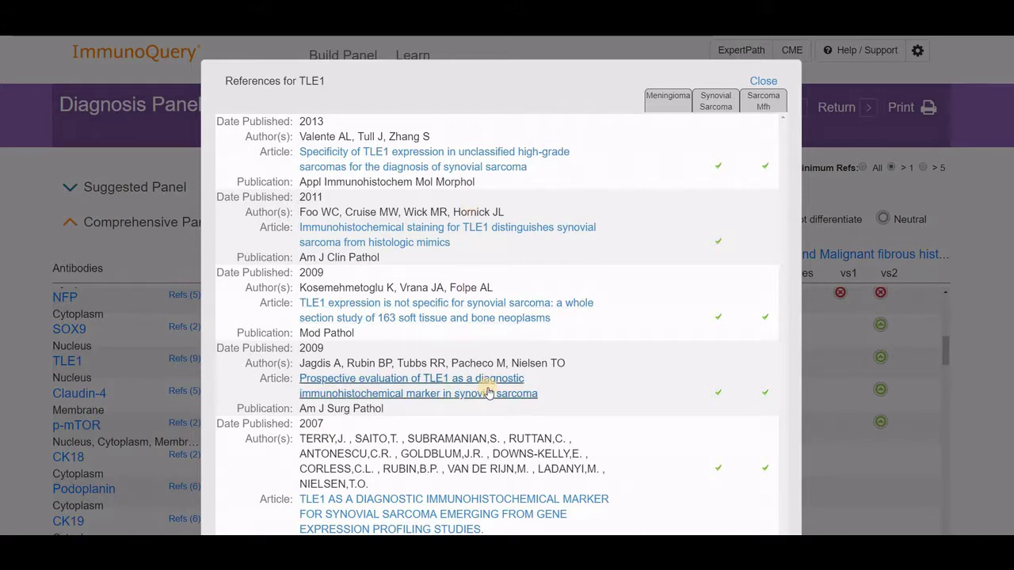
# Close the cited PubMed article and the References for TLE1 list to return to the Comprehensive Panel.
pyautogui.scroll(-1, 488, 391)
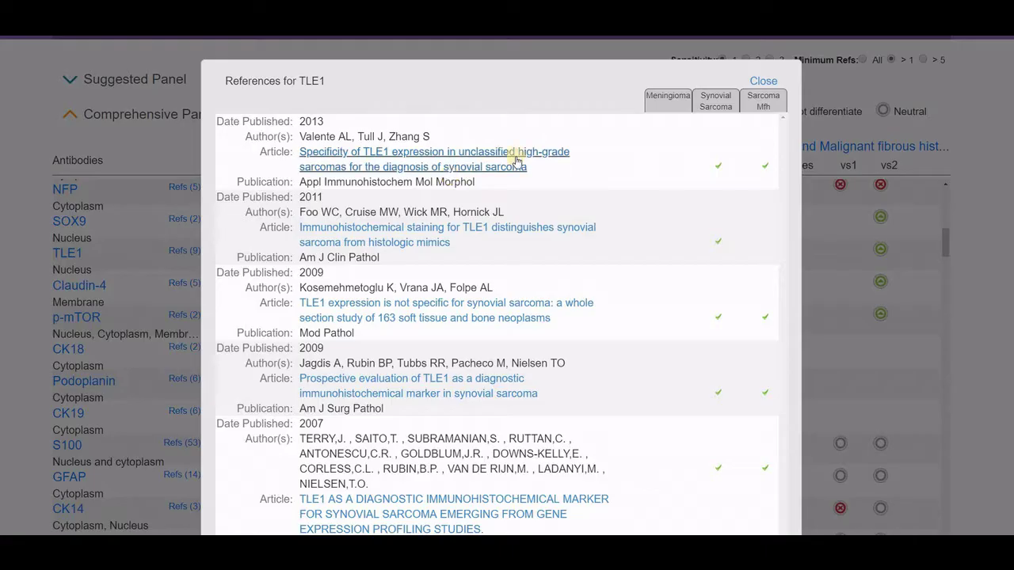
pyautogui.hotkey('ctrl', 'w')
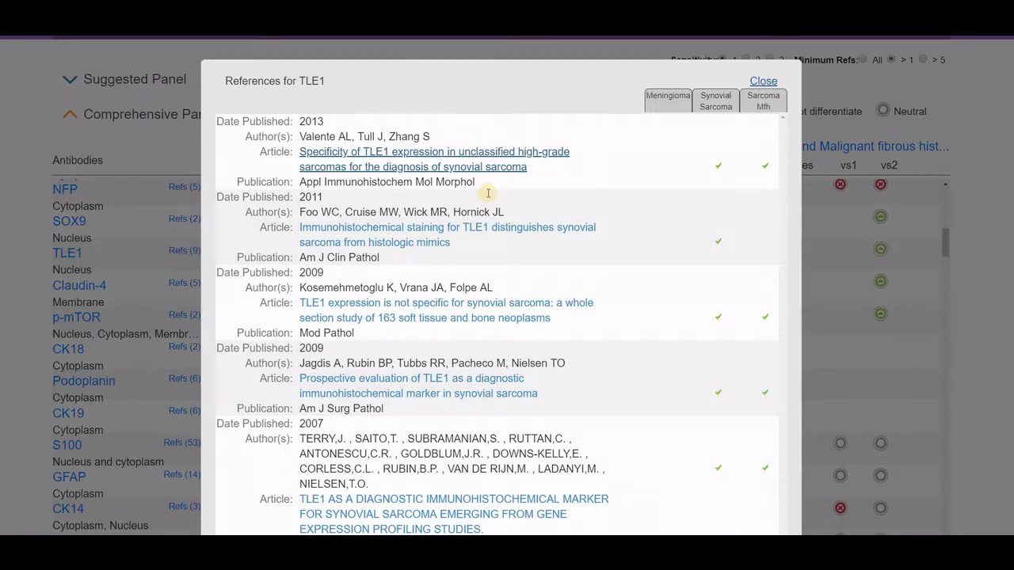
pyautogui.press('Escape')
pyautogui.scroll(5, 309, 227)
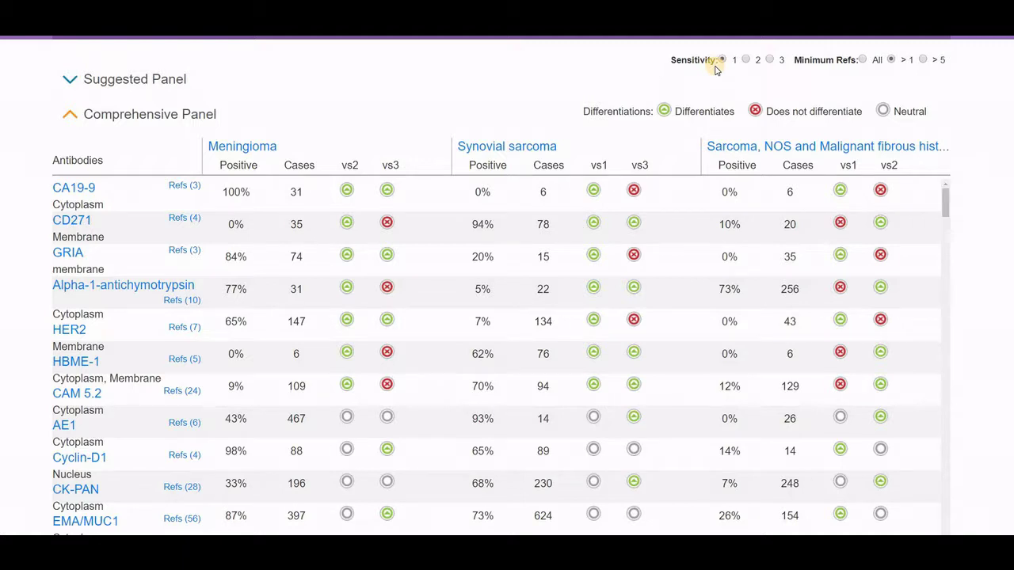
# Save the diagnosis panel with Save for Analysis, then return from Saved Cases to Build Panel.
pyautogui.scroll(2, 721, 72)
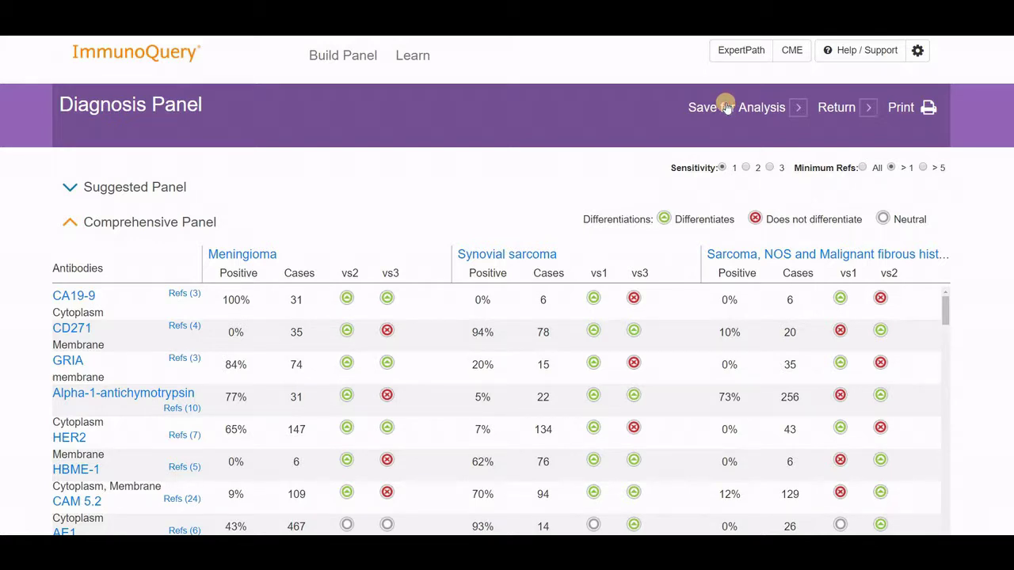
pyautogui.click(727, 107)
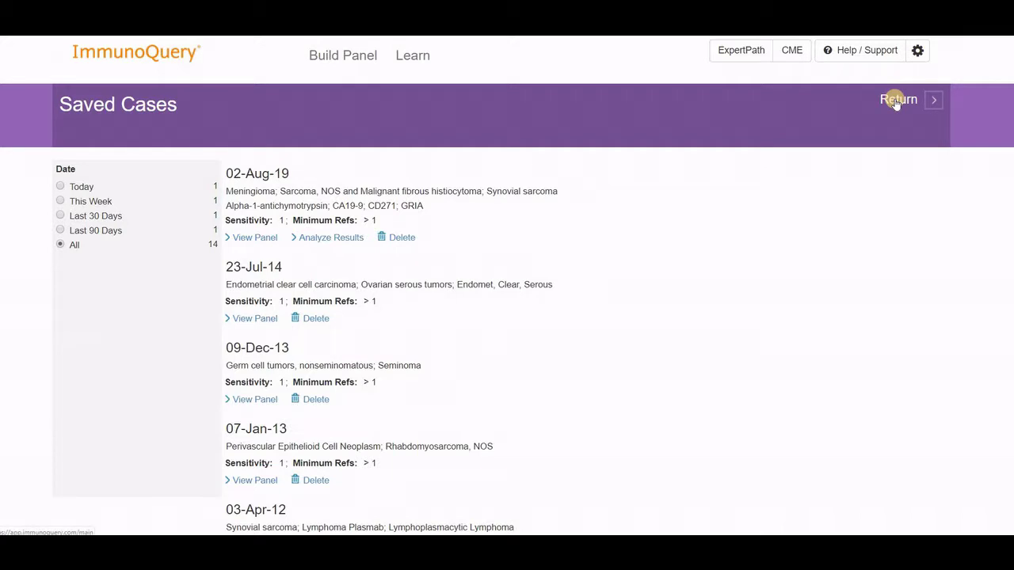
pyautogui.click(895, 101)
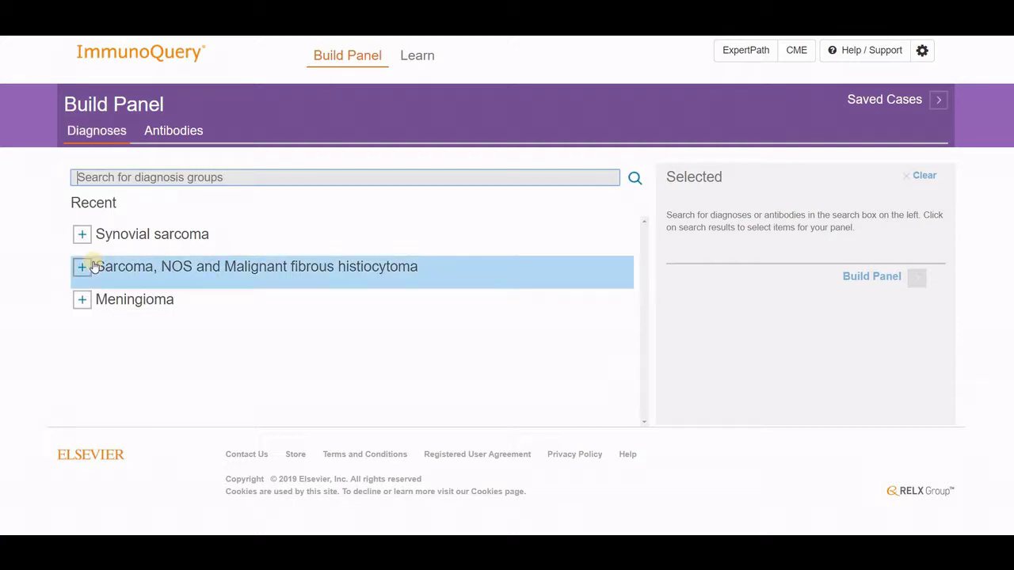
# On the Antibodies tab, add SOX10 from Recent and Mammaglobin via a 'mamma' search.
pyautogui.click(176, 132)
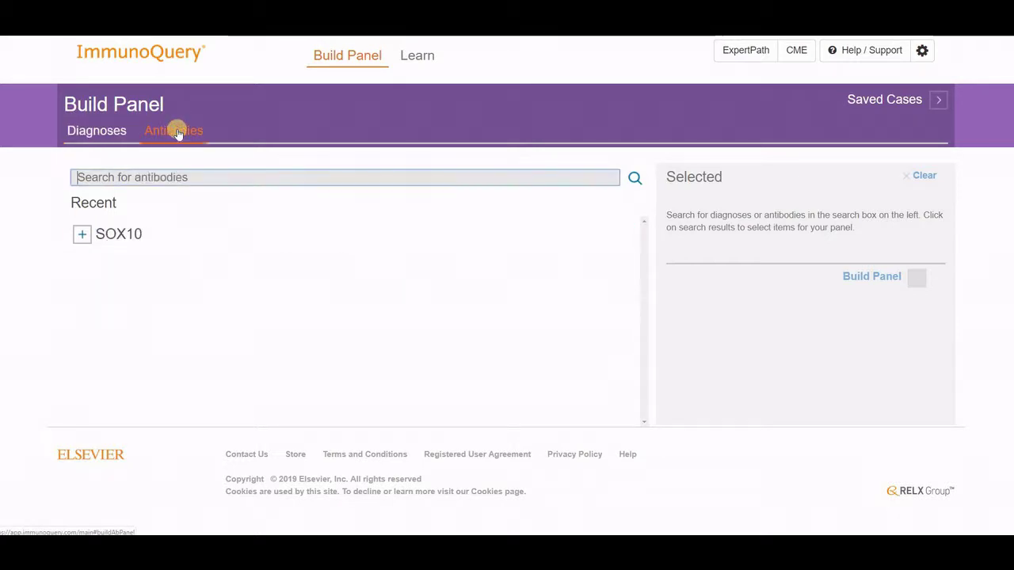
pyautogui.click(122, 237)
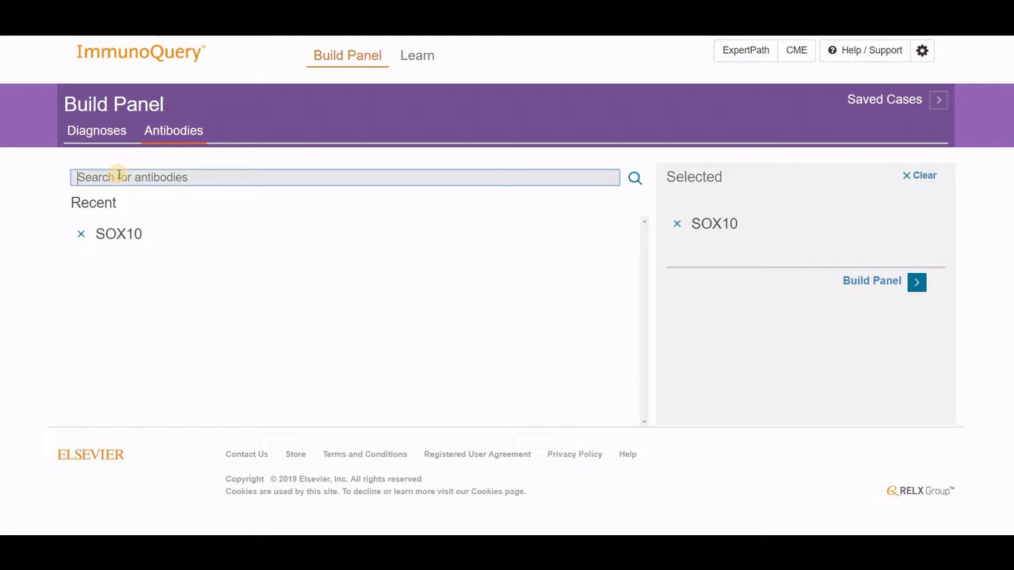
pyautogui.write('mamma')
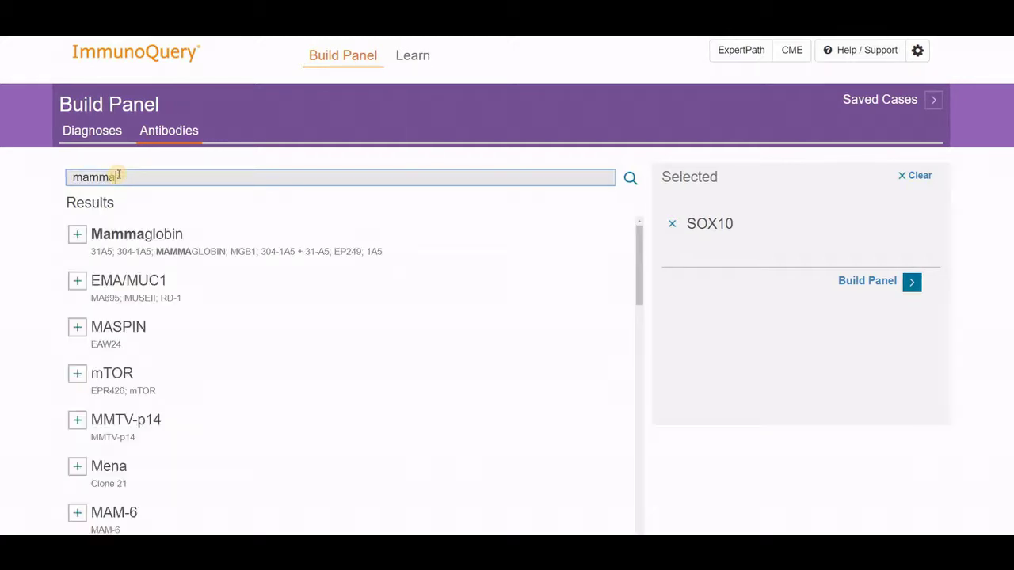
pyautogui.click(122, 234)
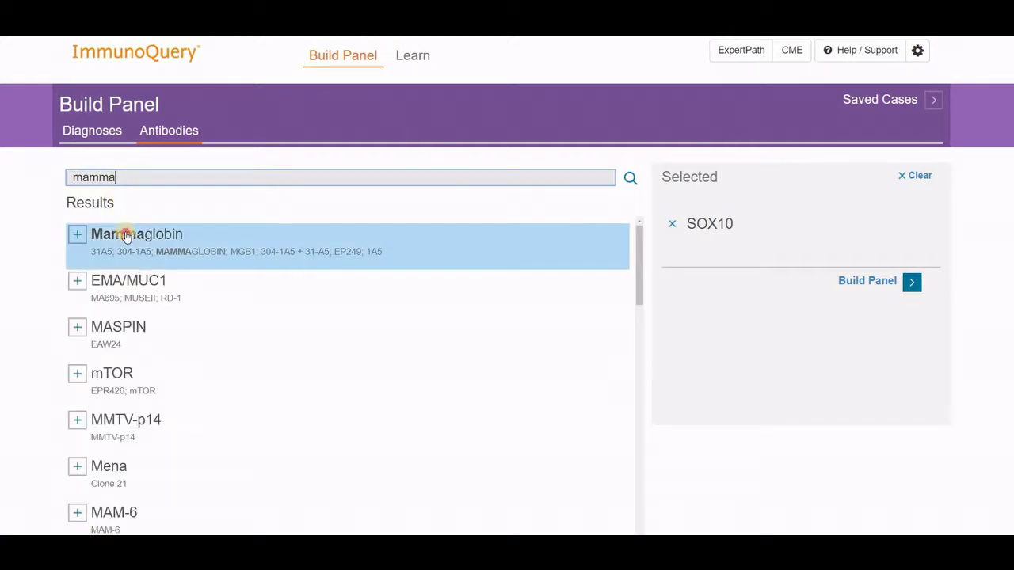
pyautogui.doubleClick(124, 176)
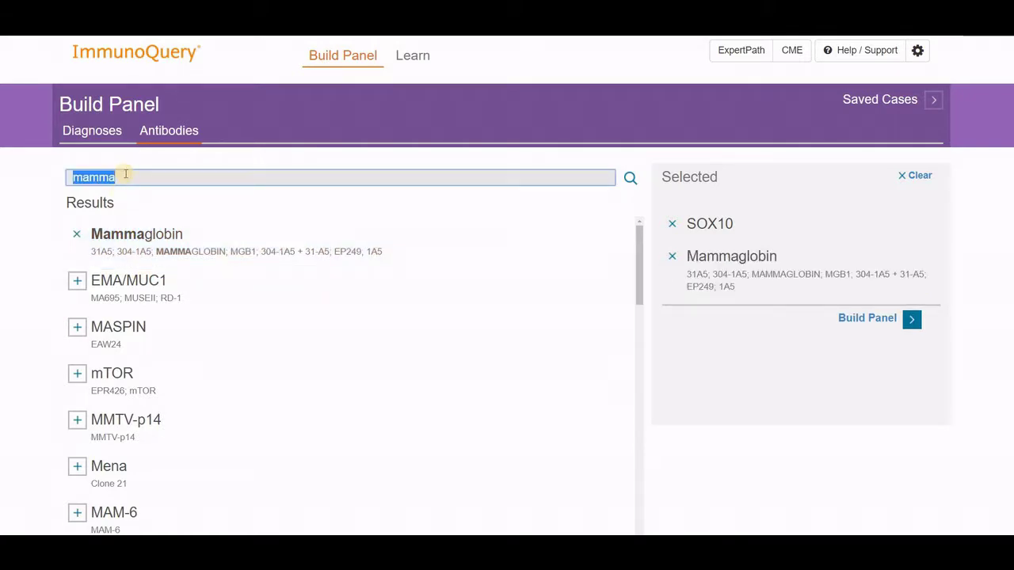
# Search 'p63' and add p63 to the selected antibodies.
pyautogui.write('63')
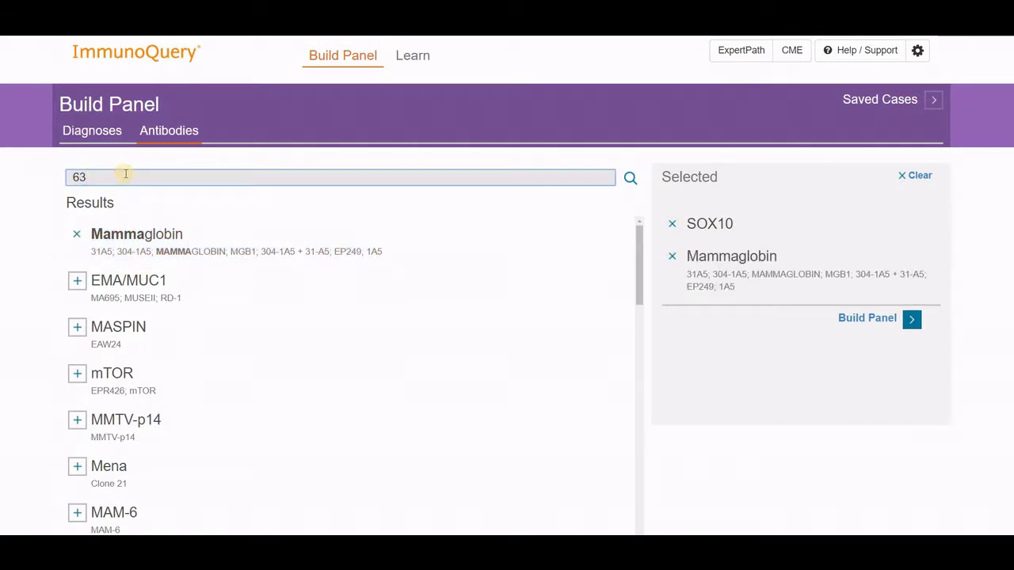
pyautogui.press('BackSpace')
pyautogui.press('BackSpace')
pyautogui.write('p63')
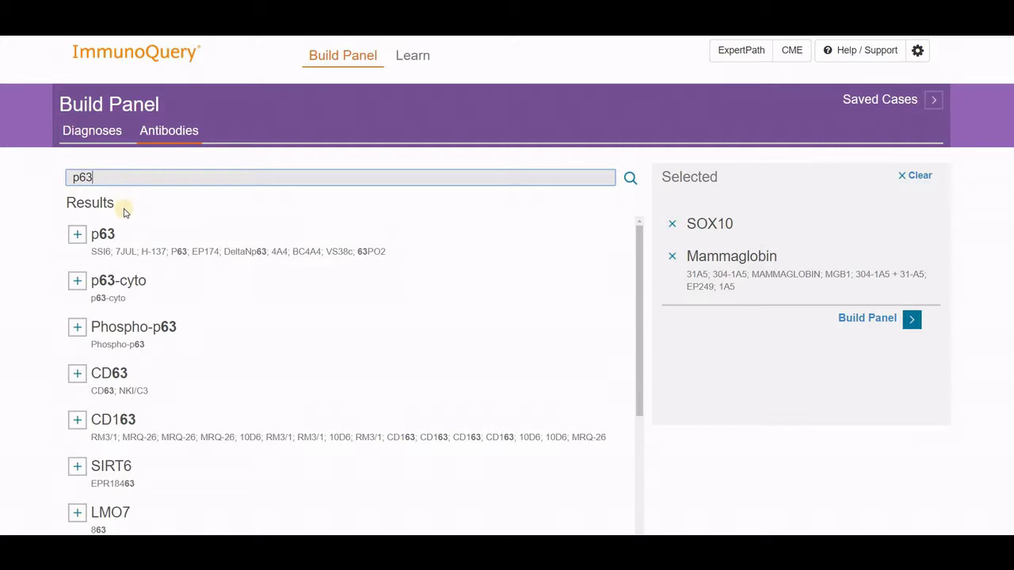
pyautogui.click(107, 235)
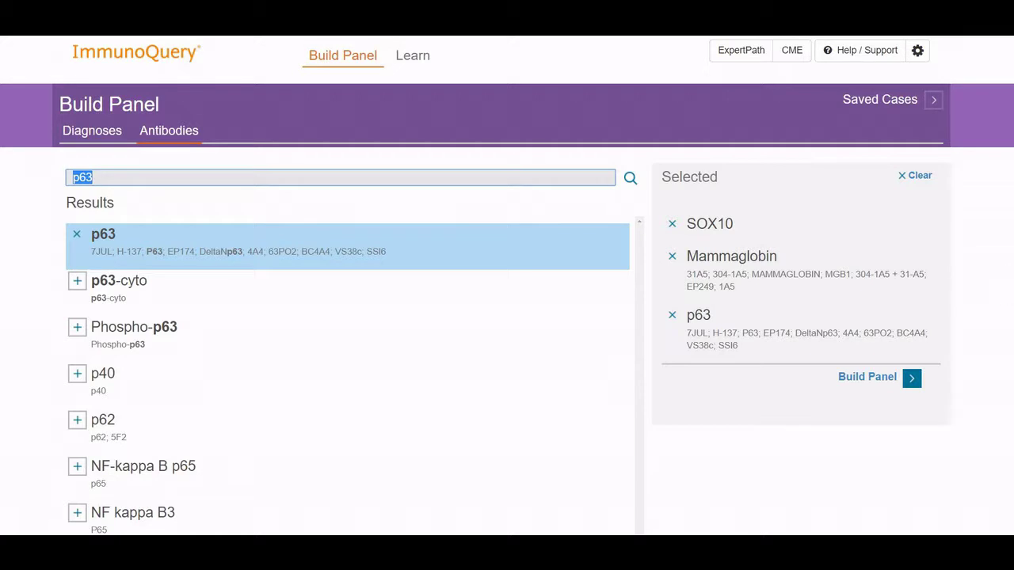
# Build the antibody panel and scroll its diagnosis groups, e.g. Normal Breast Tissue at 100%, 74%, 100%.
pyautogui.click(874, 379)
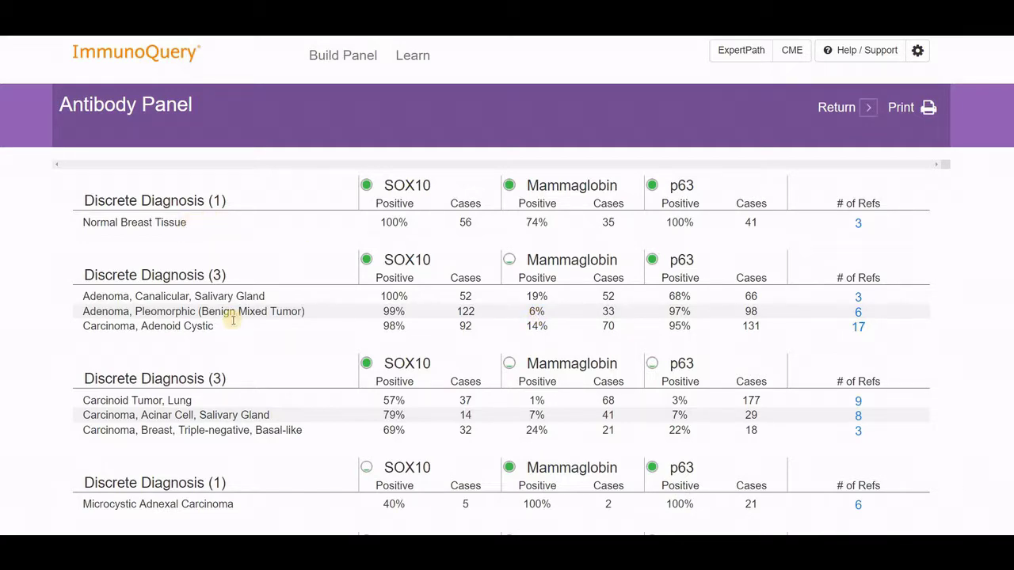
pyautogui.scroll(-5, 230, 322)
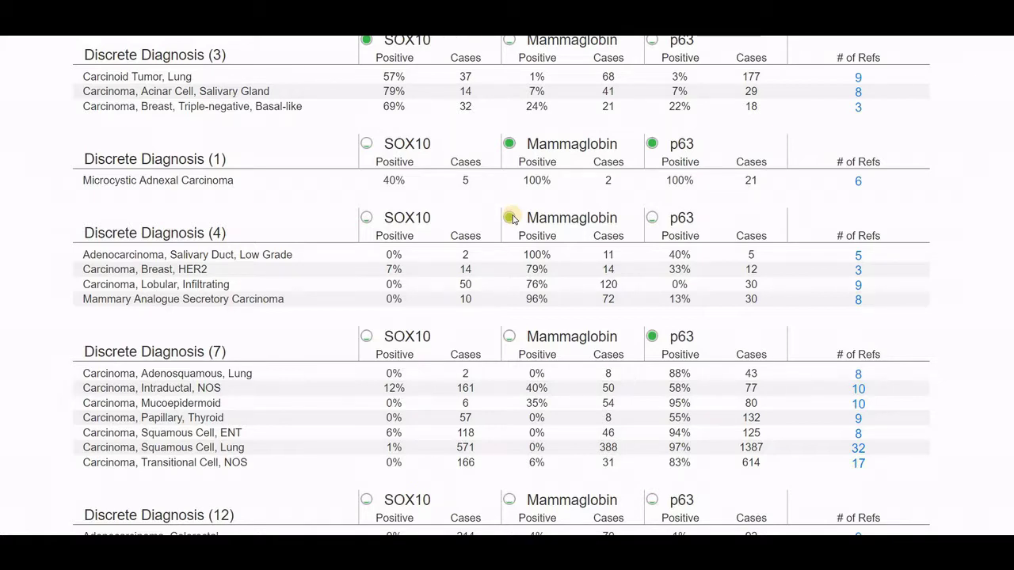
pyautogui.click(510, 217)
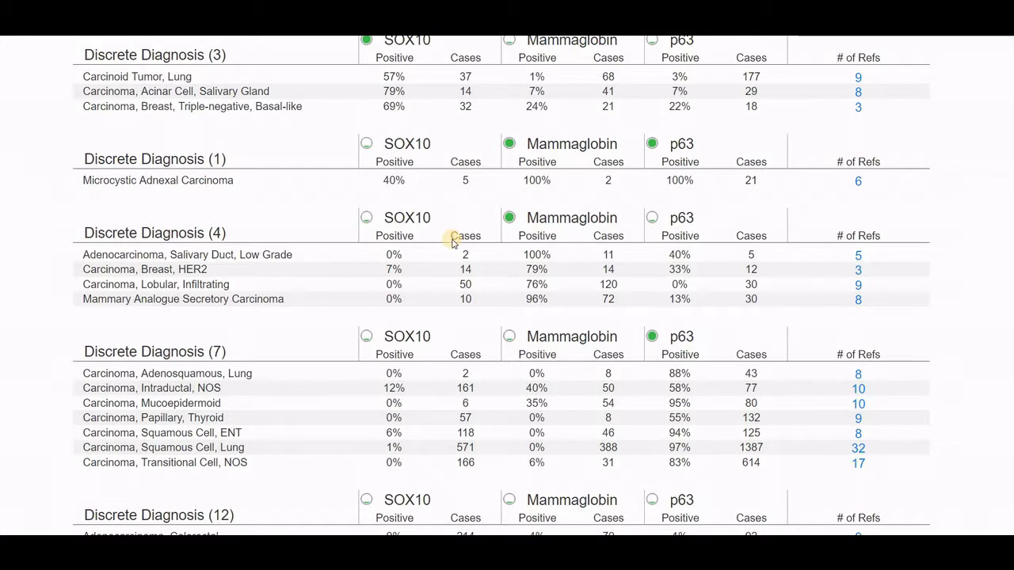
pyautogui.scroll(-3, 453, 239)
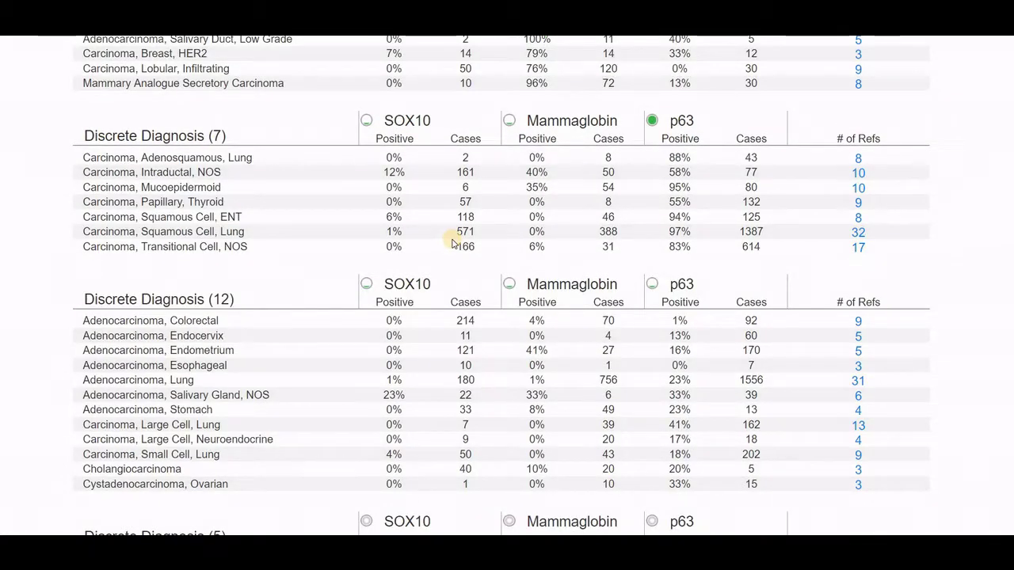
pyautogui.scroll(-3, 452, 242)
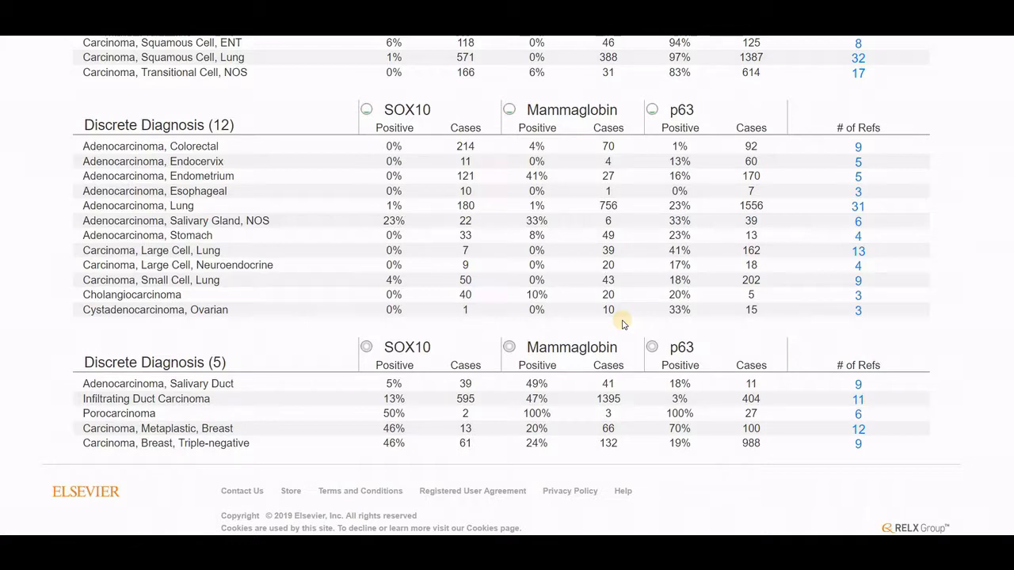
pyautogui.scroll(5, 622, 324)
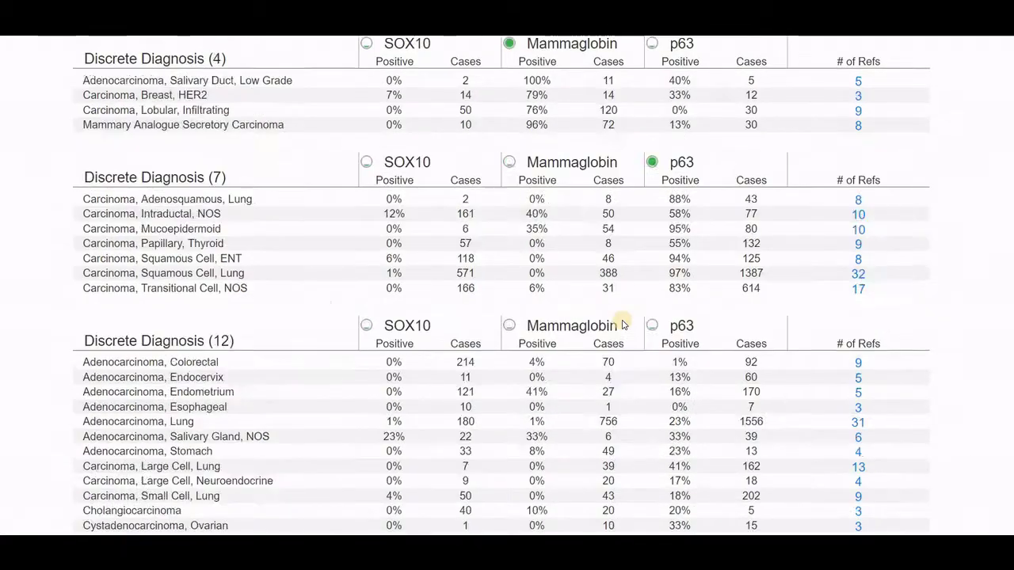
pyautogui.scroll(3, 622, 324)
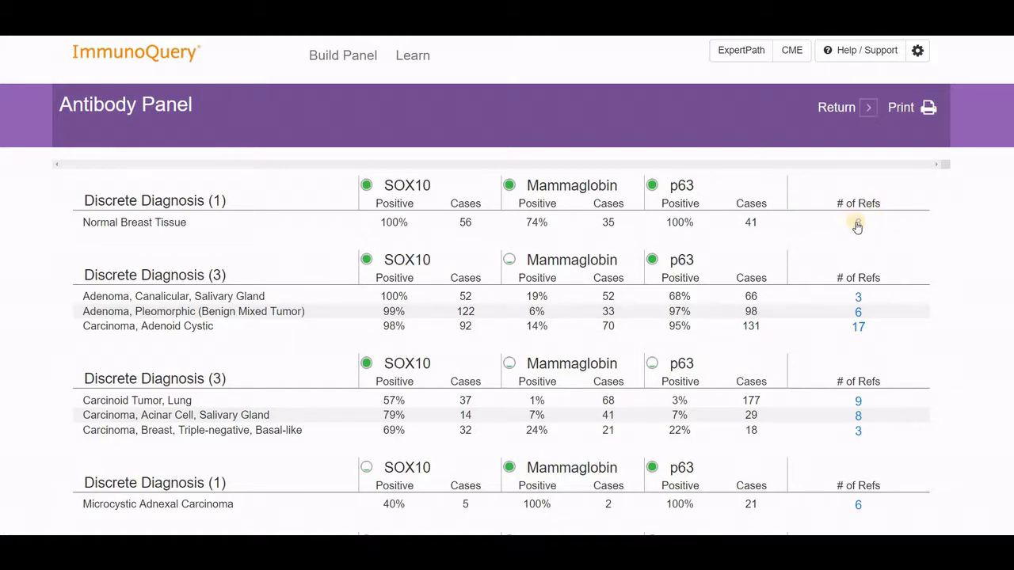
pyautogui.click(857, 224)
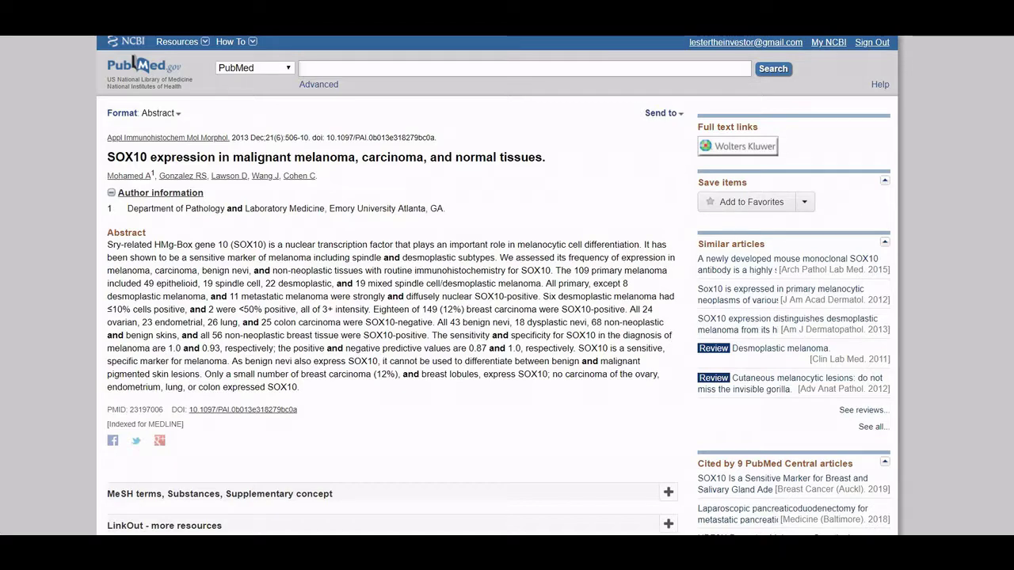
pyautogui.hotkey('ctrl', 'w')
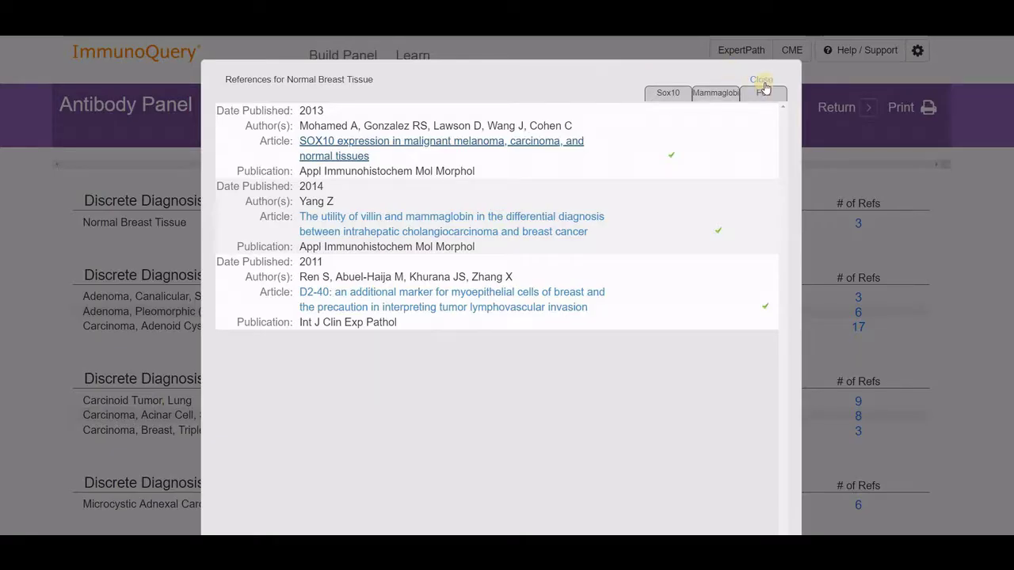
pyautogui.click(783, 84)
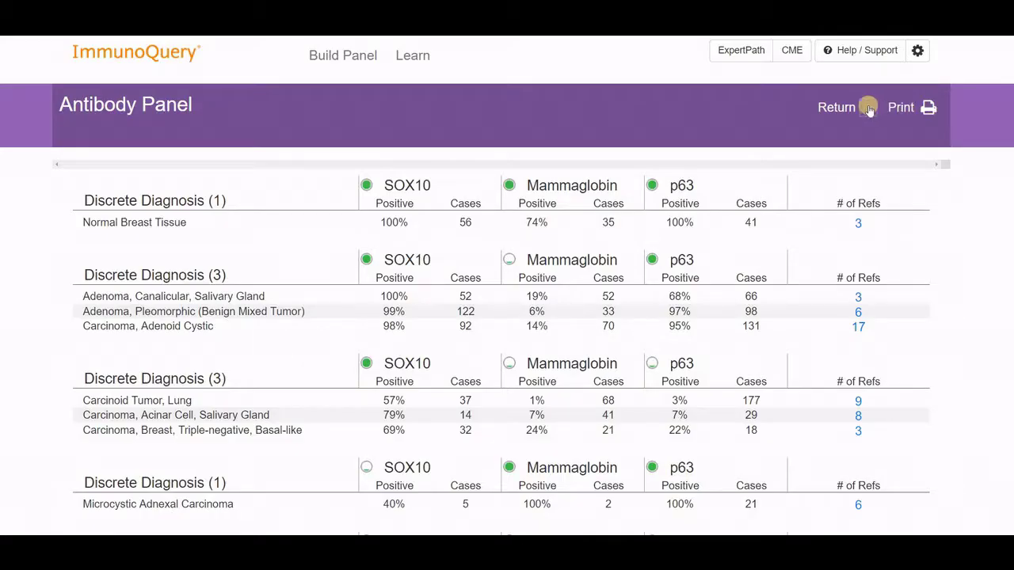
# Return from the antibody panel, open the Learn section and switch to its Antibodies lookup.
pyautogui.click(840, 107)
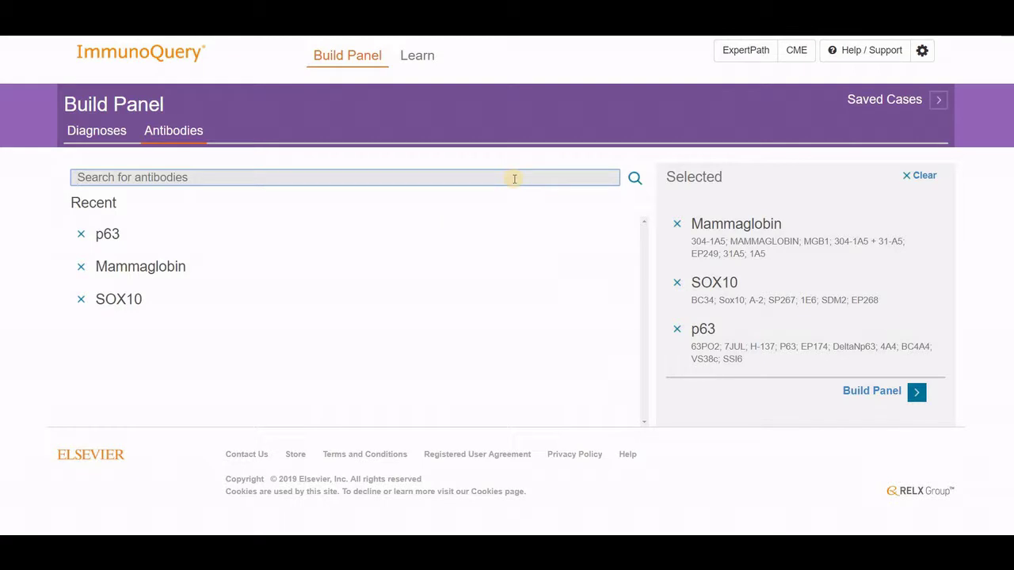
pyautogui.click(419, 62)
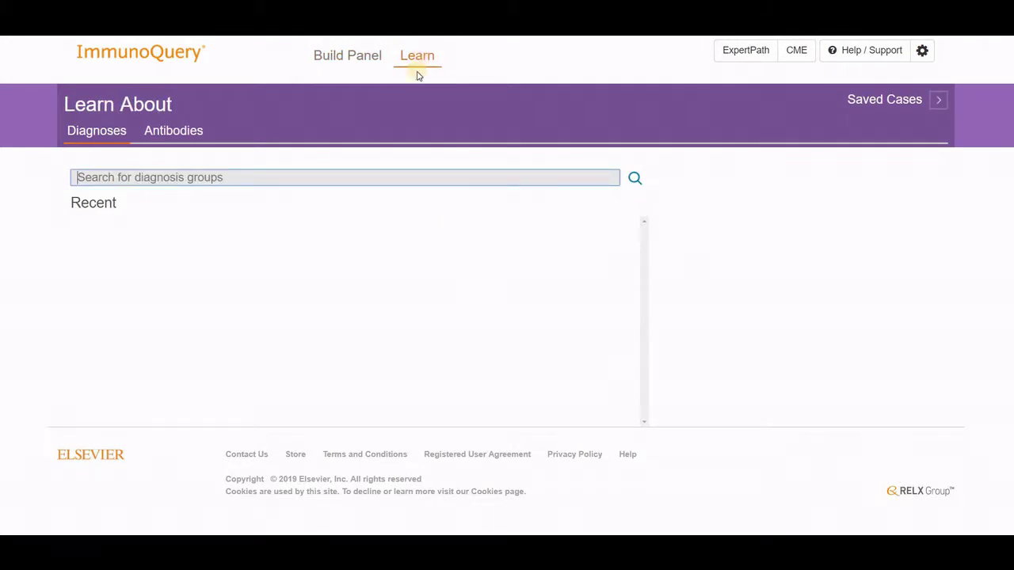
pyautogui.click(287, 177)
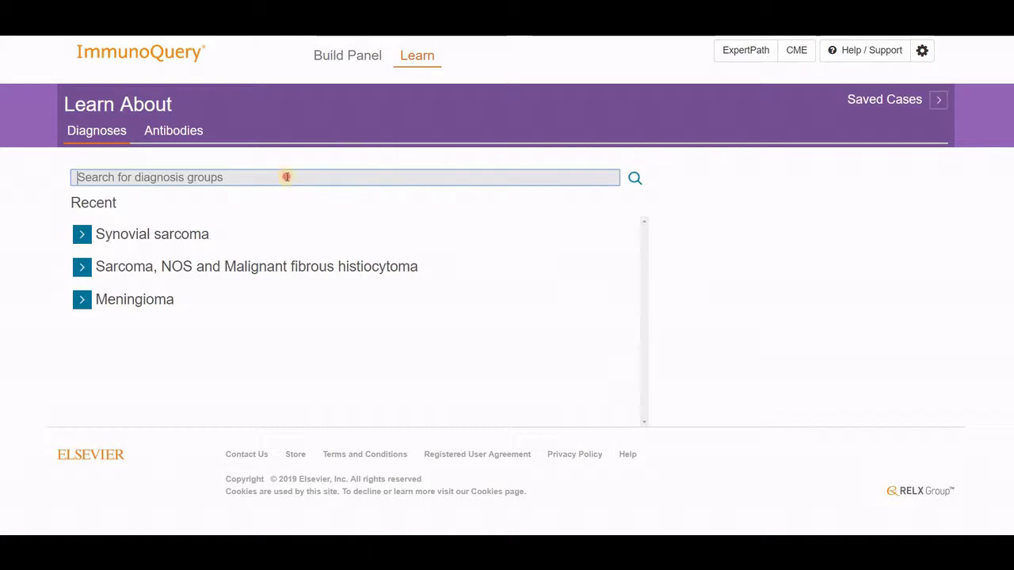
pyautogui.click(190, 129)
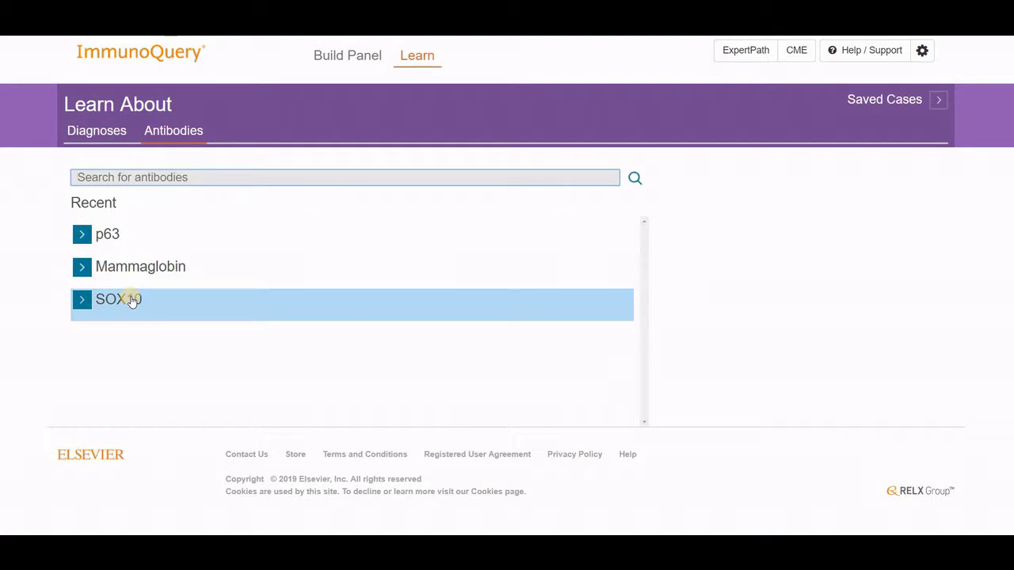
# Open the SOX10 antibody profile and page down through its All Differential Diagnoses table.
pyautogui.click(132, 300)
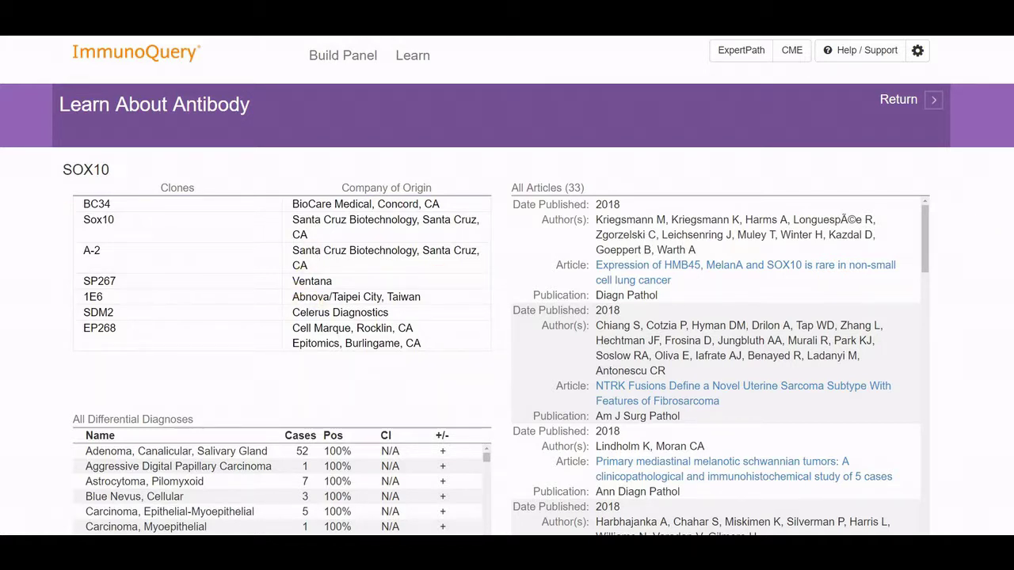
pyautogui.scroll(-3, 661, 308)
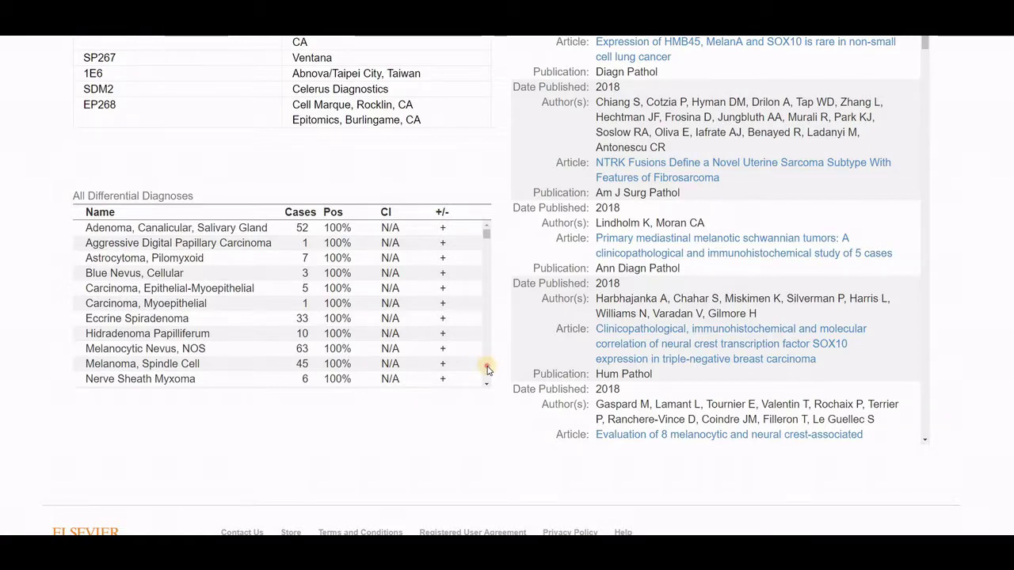
pyautogui.click(487, 369)
pyautogui.click(487, 370)
pyautogui.click(487, 370)
pyautogui.click(487, 370)
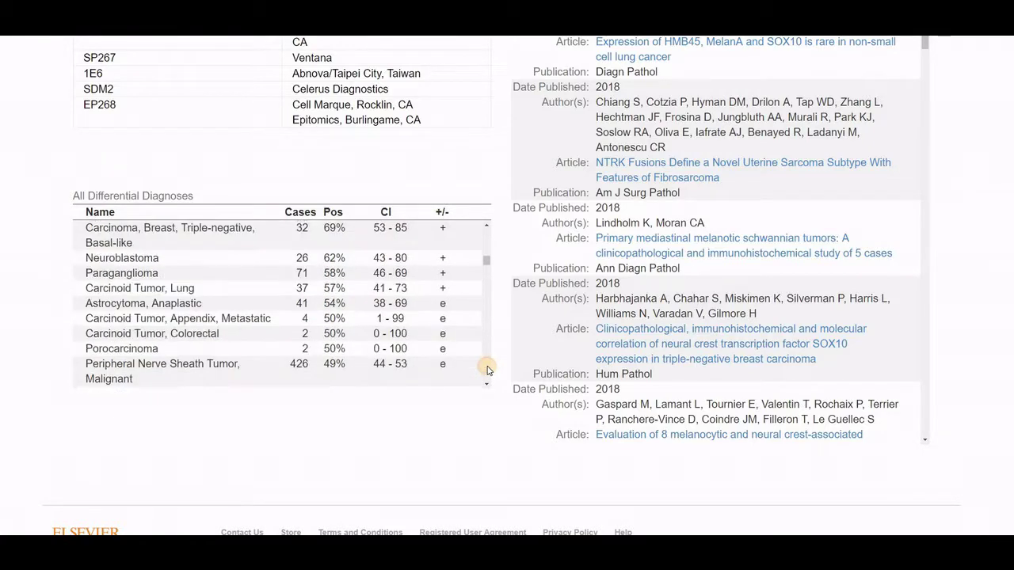
pyautogui.click(487, 370)
pyautogui.click(487, 370)
pyautogui.click(487, 370)
pyautogui.click(487, 370)
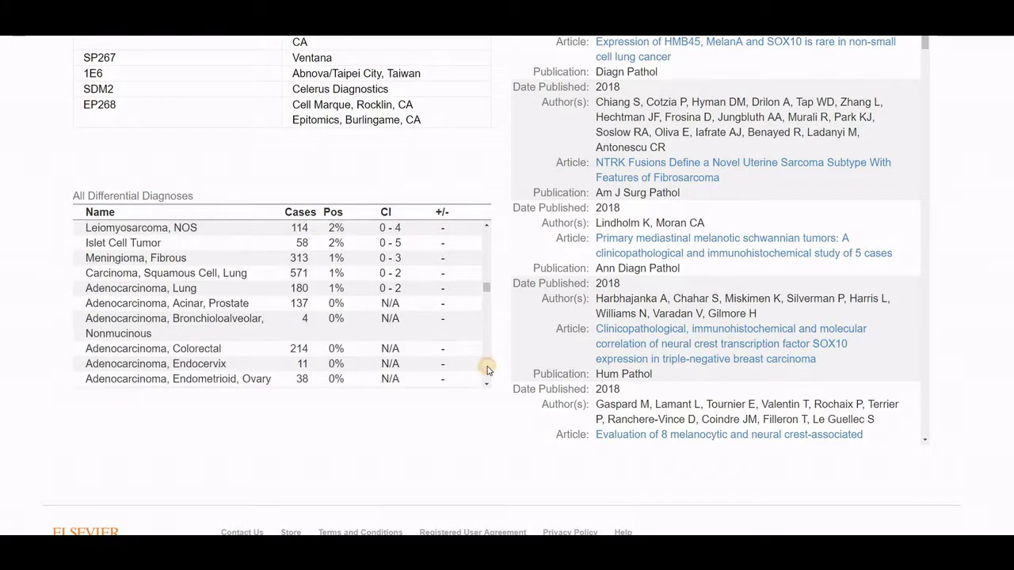
pyautogui.click(487, 370)
pyautogui.click(487, 370)
pyautogui.click(487, 369)
pyautogui.click(487, 370)
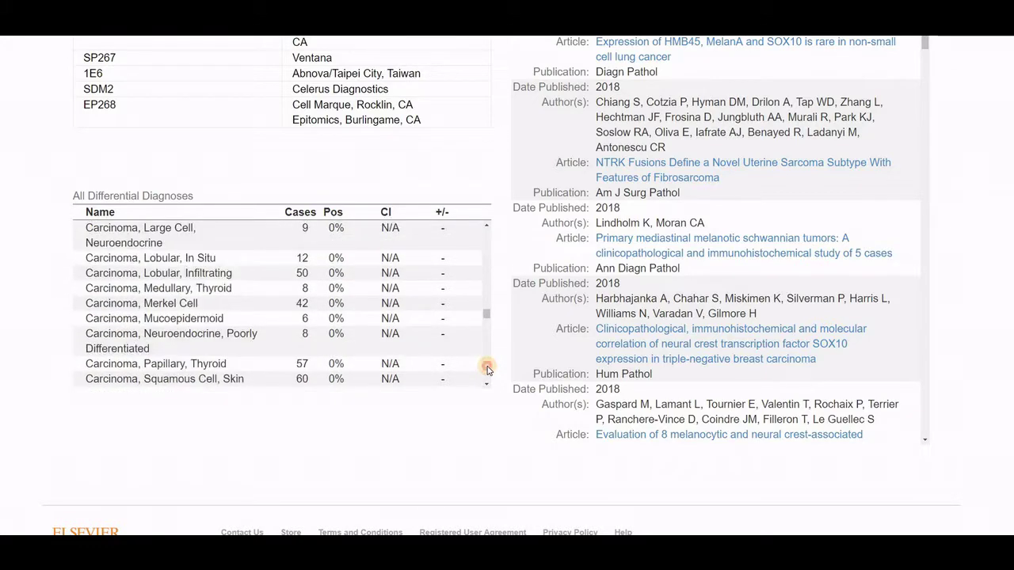
pyautogui.click(487, 370)
pyautogui.click(487, 369)
pyautogui.click(486, 366)
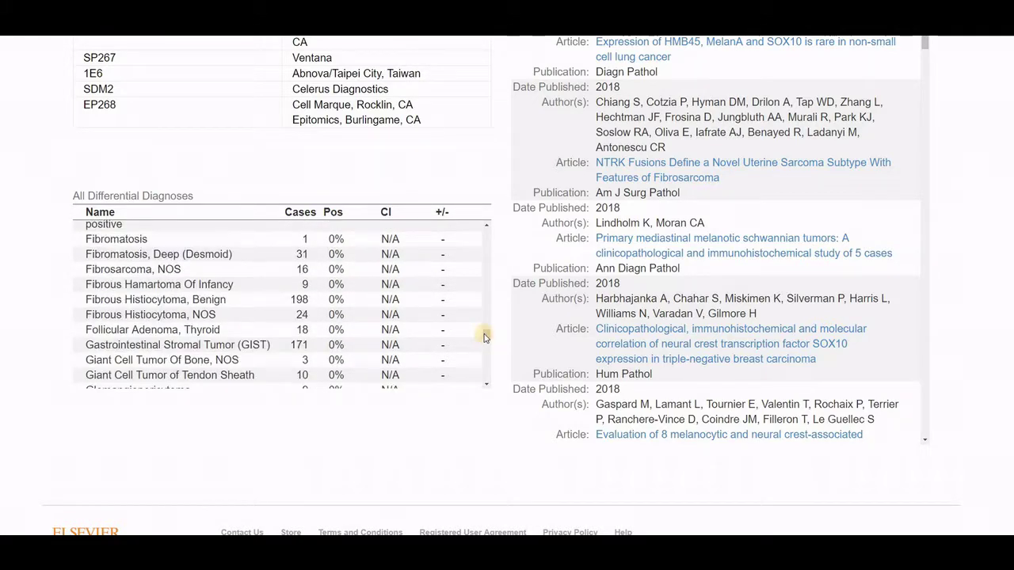
# Return the differential diagnoses to the top and scroll All Articles to the 2015 Sox10 marker article.
pyautogui.moveTo(485, 338); pyautogui.dragTo(519, 228)
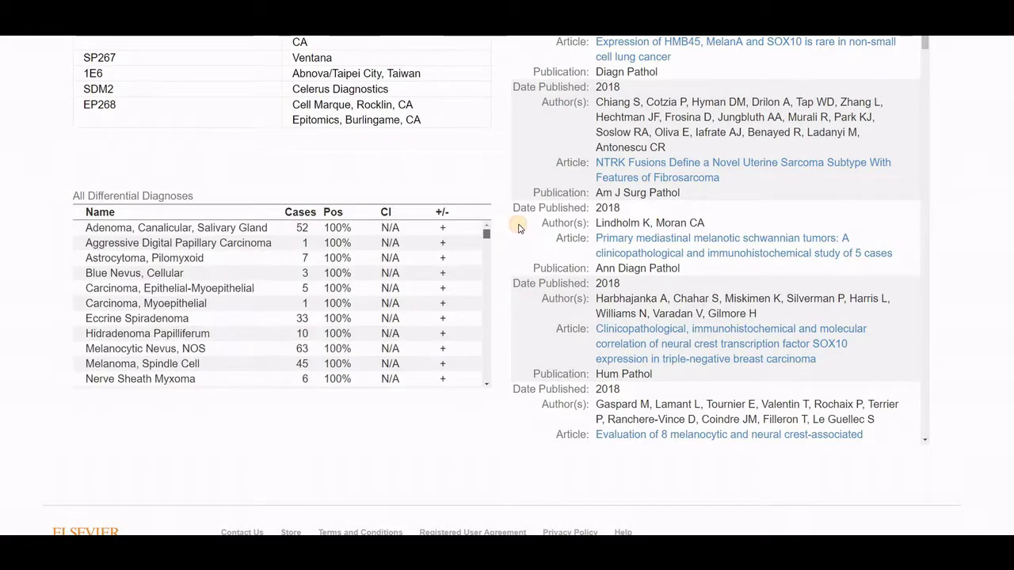
pyautogui.scroll(-3, 753, 260)
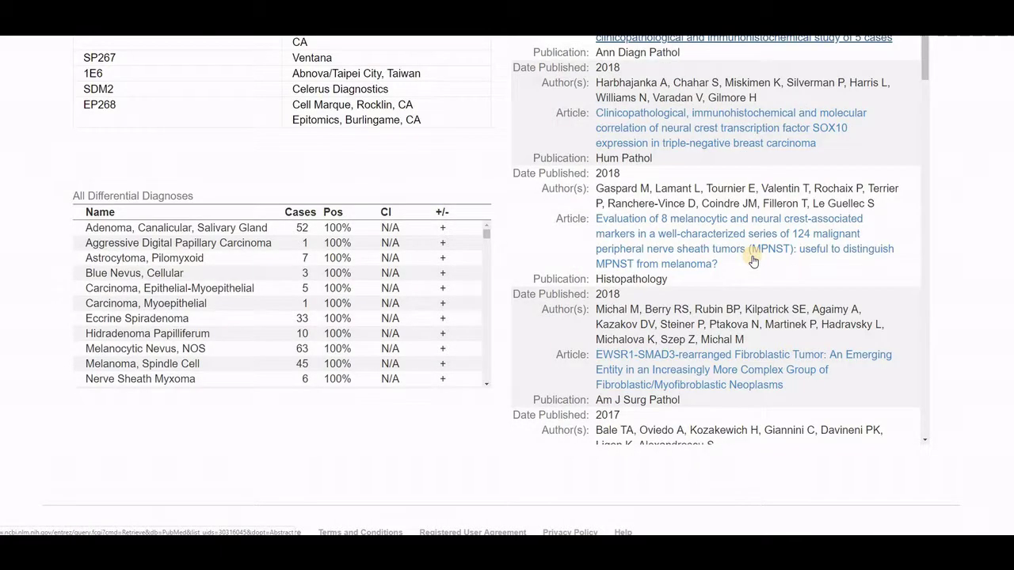
pyautogui.scroll(-9, 753, 260)
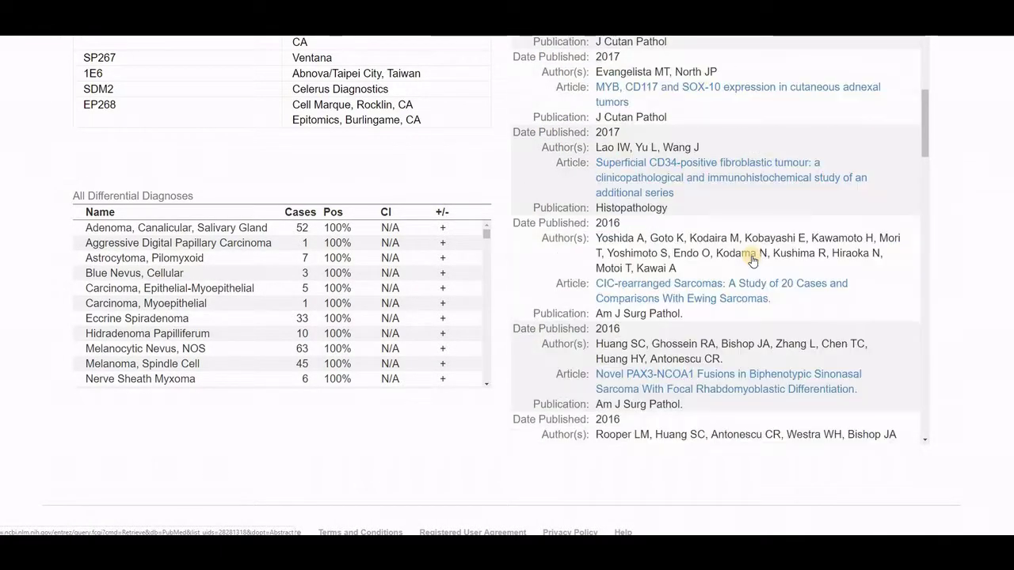
pyautogui.scroll(-3, 753, 261)
pyautogui.scroll(-2, 753, 262)
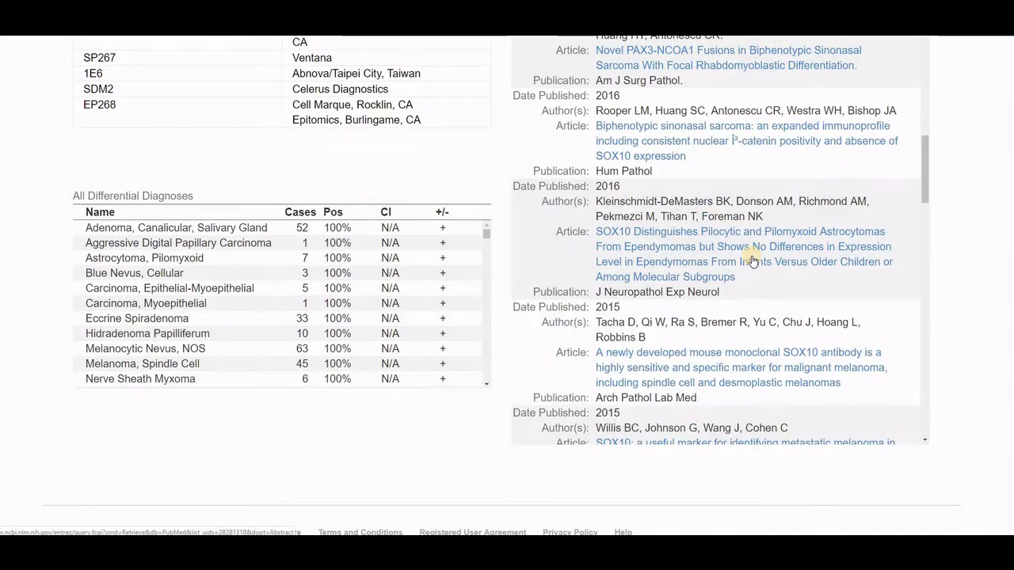
pyautogui.scroll(-2, 753, 262)
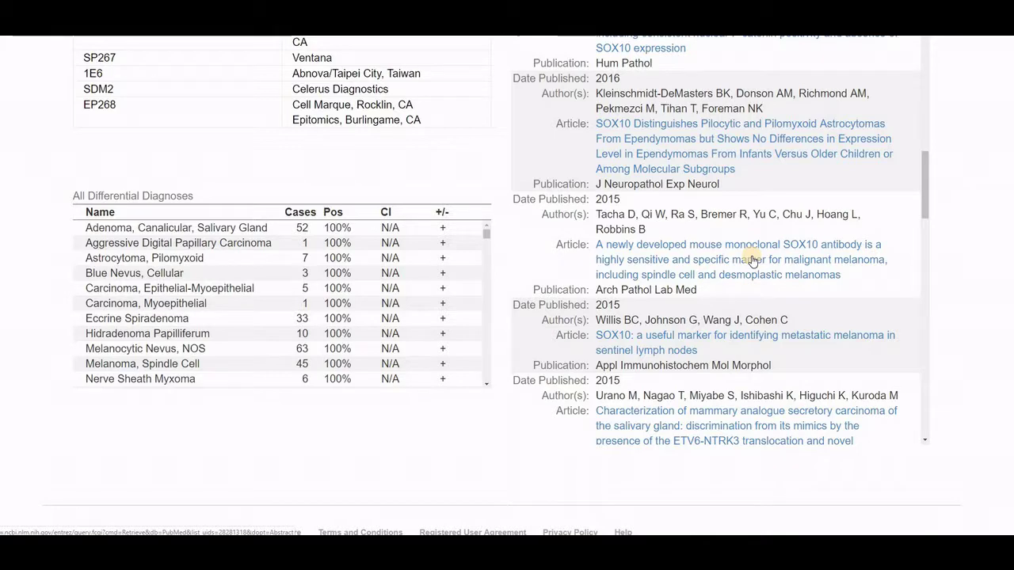
pyautogui.scroll(-2, 752, 261)
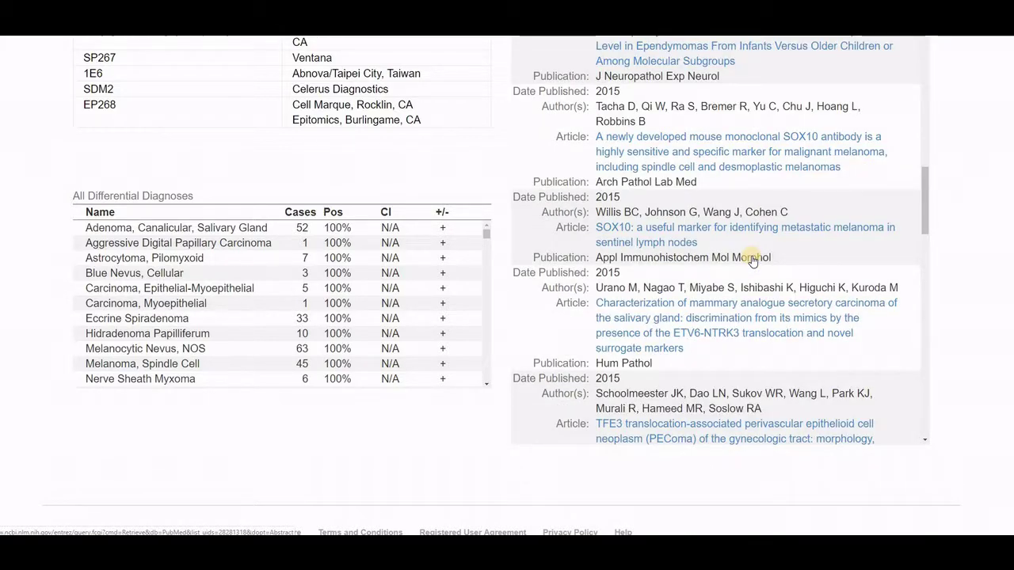
pyautogui.scroll(-2, 753, 262)
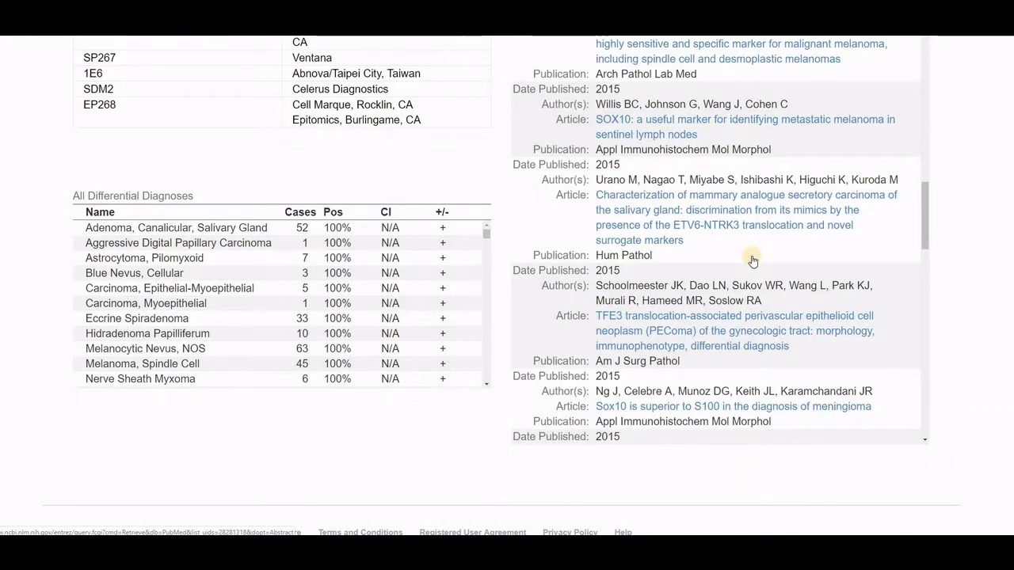
pyautogui.scroll(-2, 752, 261)
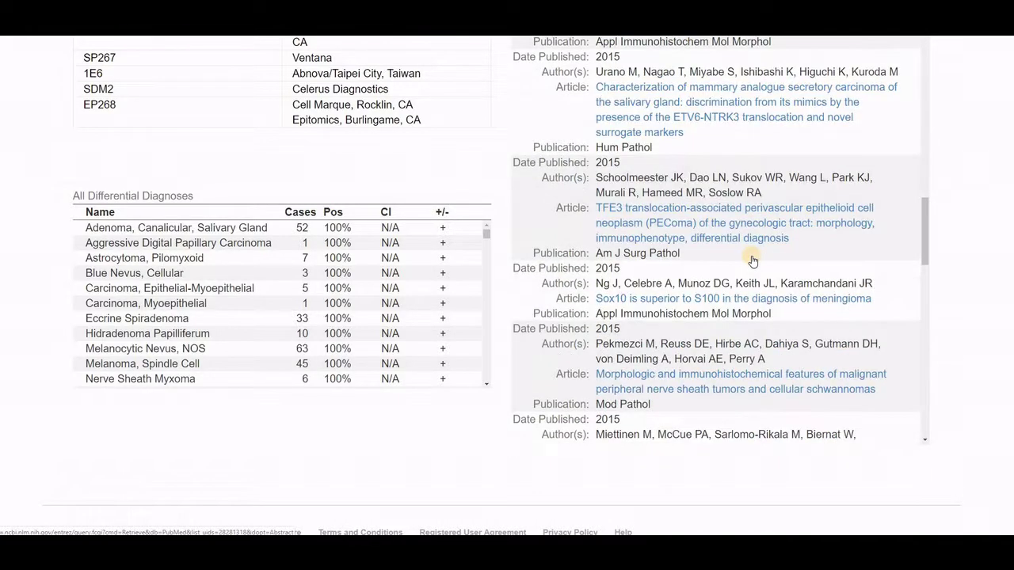
pyautogui.scroll(-2, 753, 262)
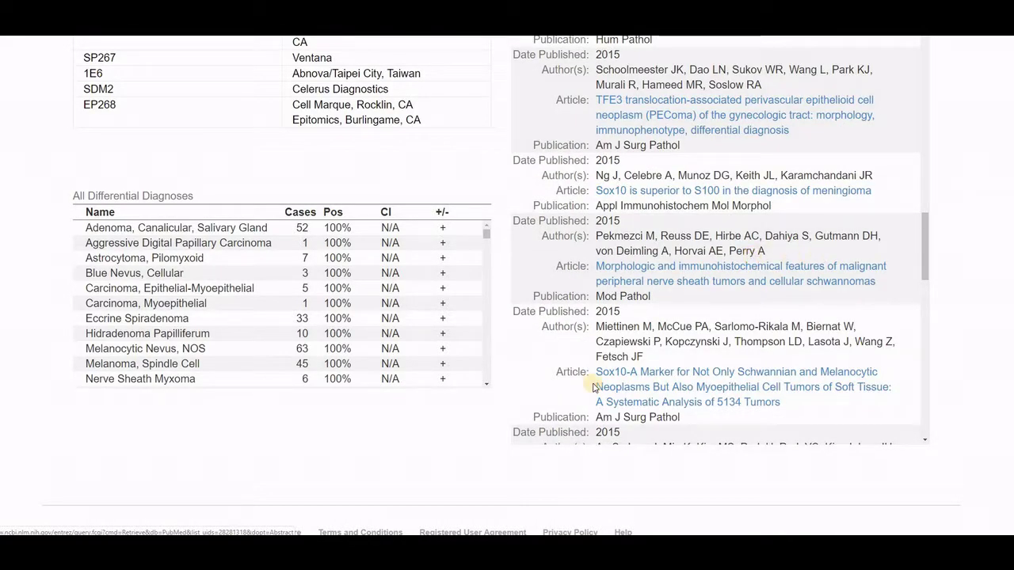
# Open the Sox10 article on 5134 tumors and read its full-text PDF down to Table 2.
pyautogui.click(648, 388)
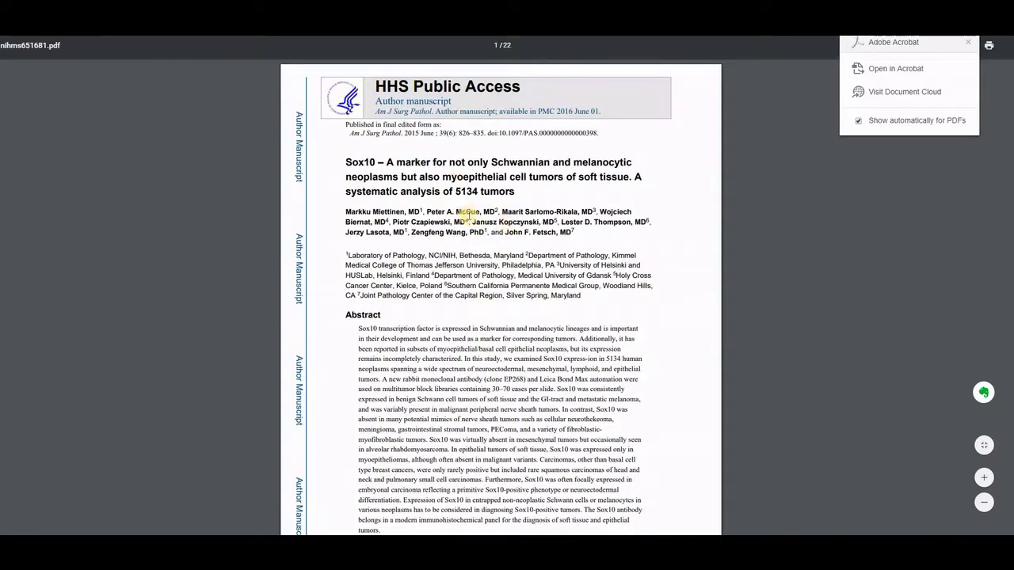
pyautogui.scroll(-20, 505, 212)
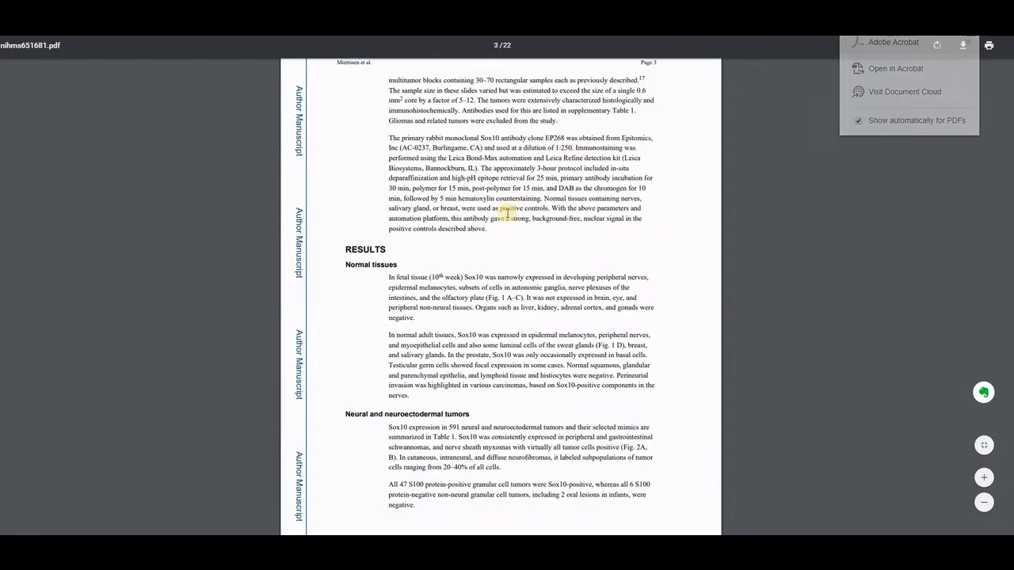
pyautogui.scroll(-20, 506, 212)
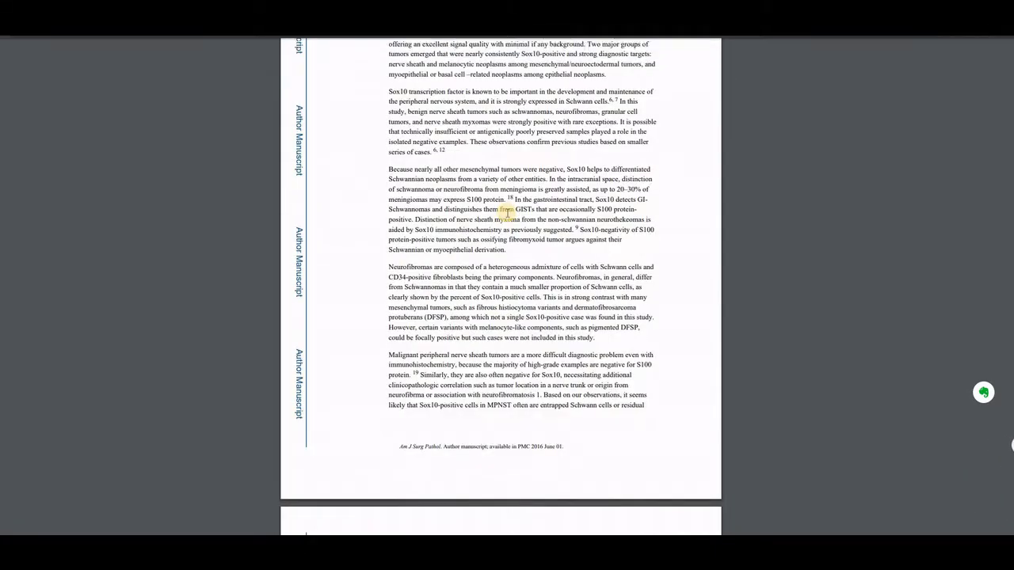
pyautogui.scroll(-20, 506, 211)
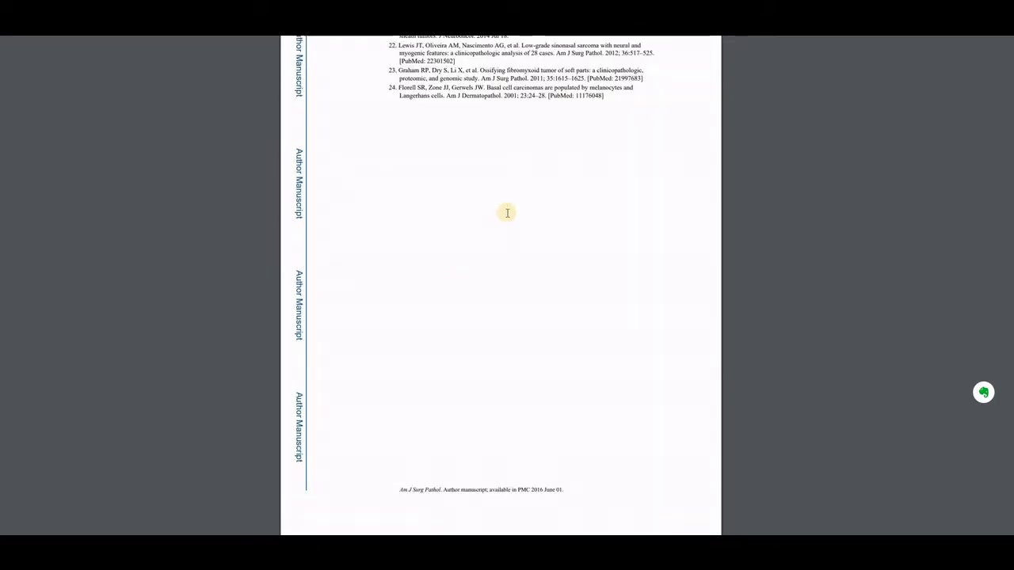
pyautogui.scroll(-5, 507, 212)
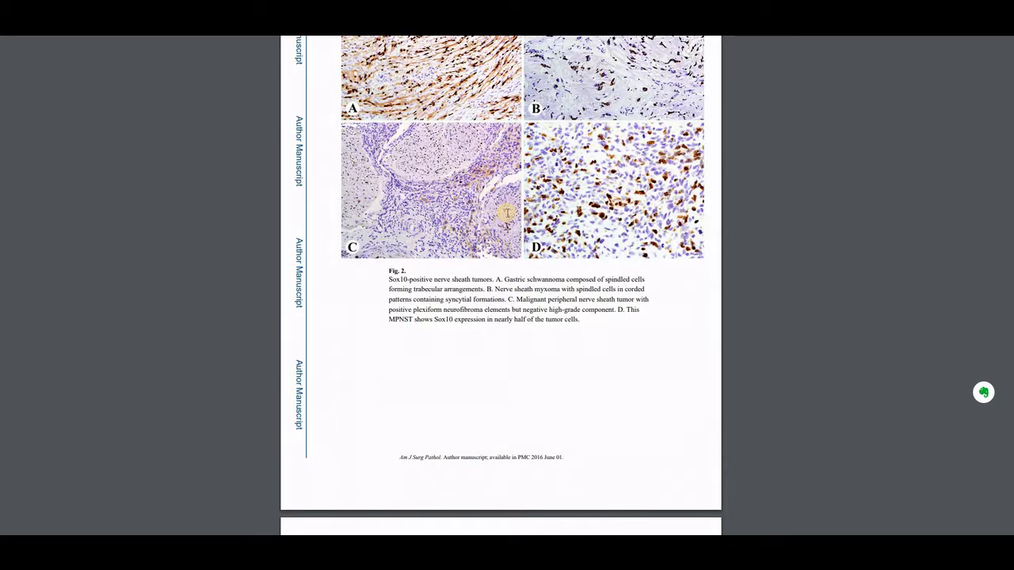
pyautogui.scroll(-5, 507, 212)
pyautogui.scroll(-15, 507, 216)
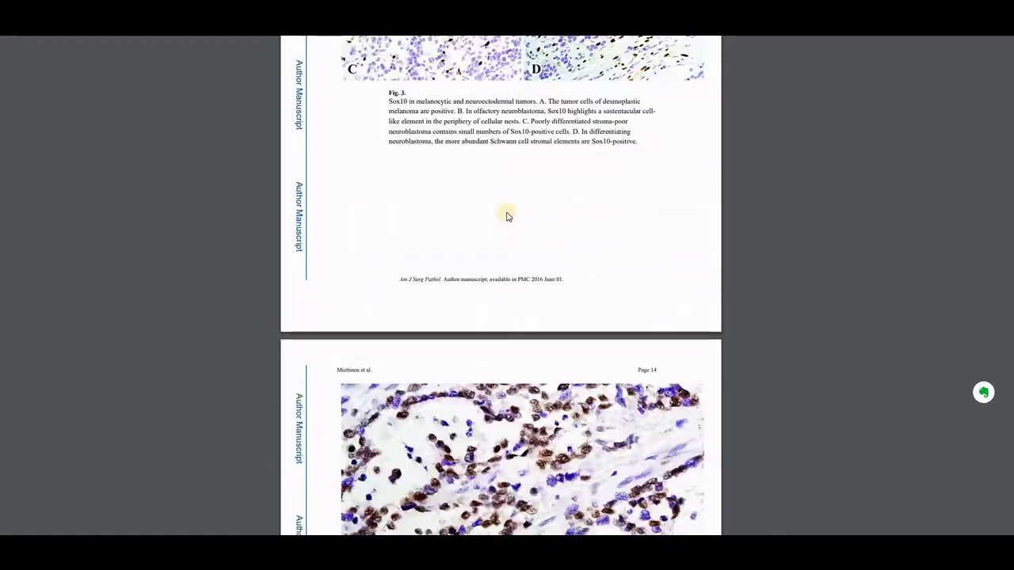
pyautogui.scroll(-15, 507, 216)
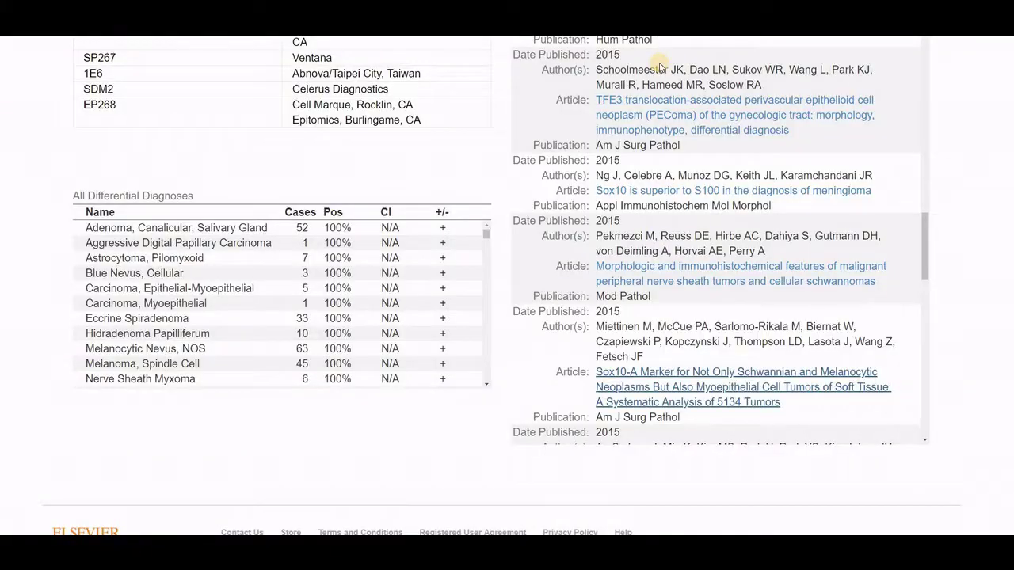
# Return to the top of the Learn About Antibody page and go to the CME credits page.
pyautogui.scroll(5, 916, 55)
pyautogui.scroll(5, 916, 56)
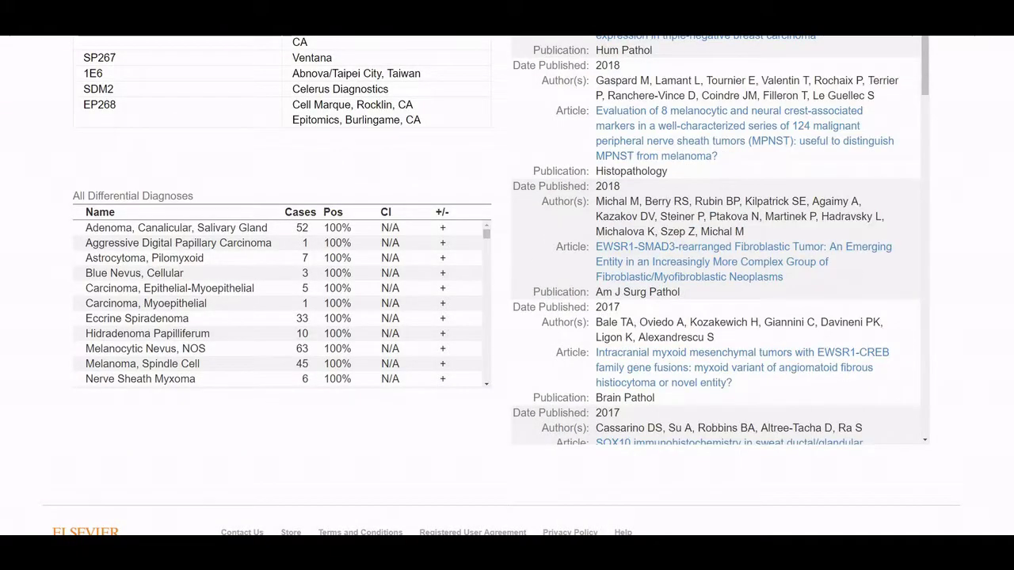
pyautogui.scroll(3, 917, 70)
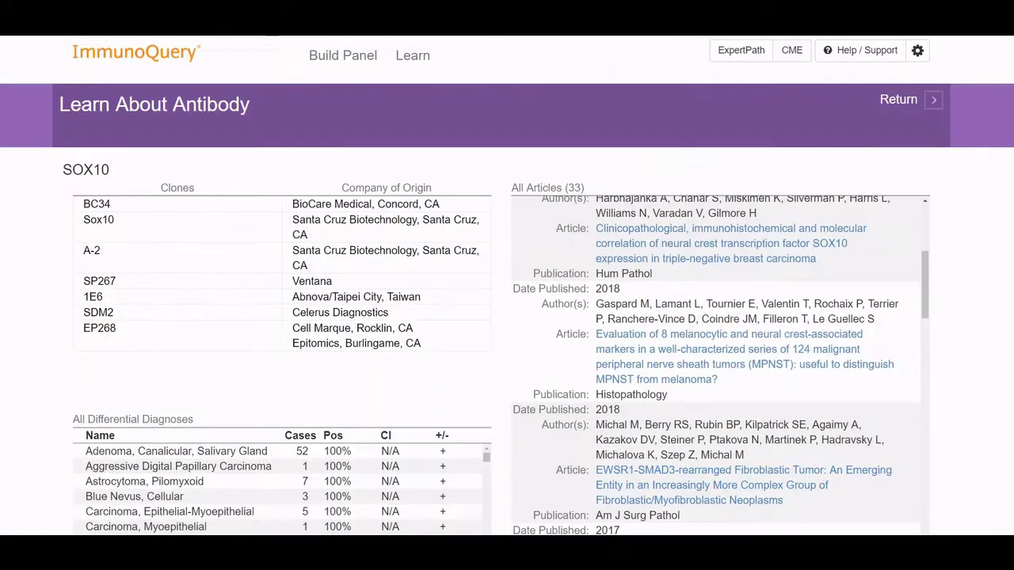
pyautogui.click(794, 52)
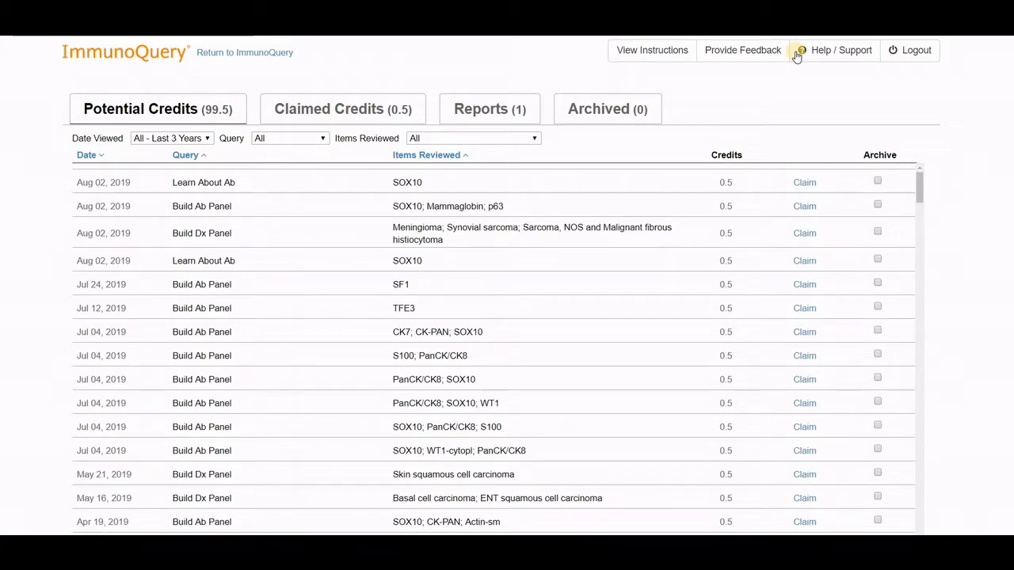
# Claim the SOX10; Mammaglobin; p63 credit with topic 'tumor', Diagnosis, and 'This modified my plan'.
pyautogui.click(804, 206)
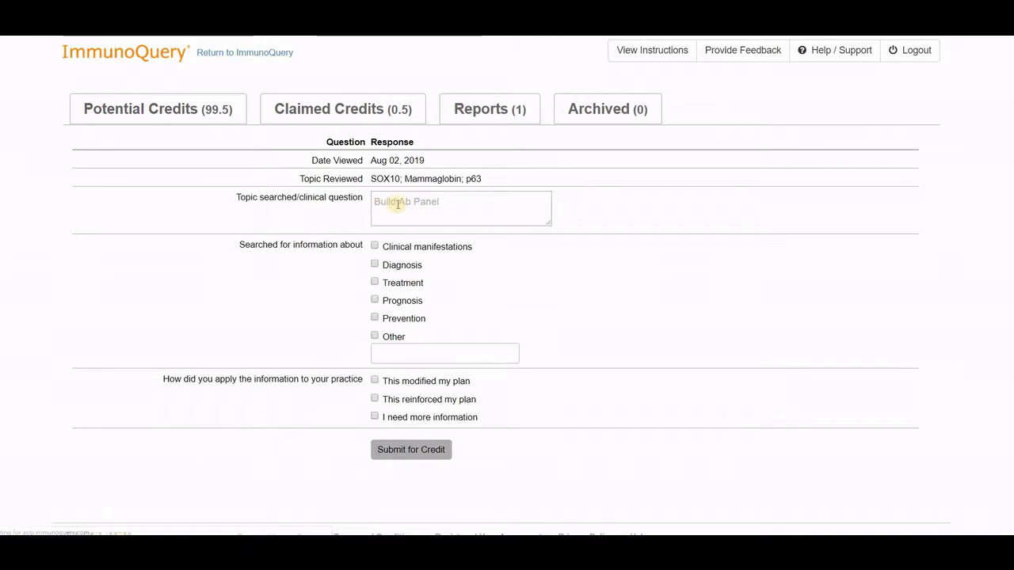
pyautogui.click(462, 200)
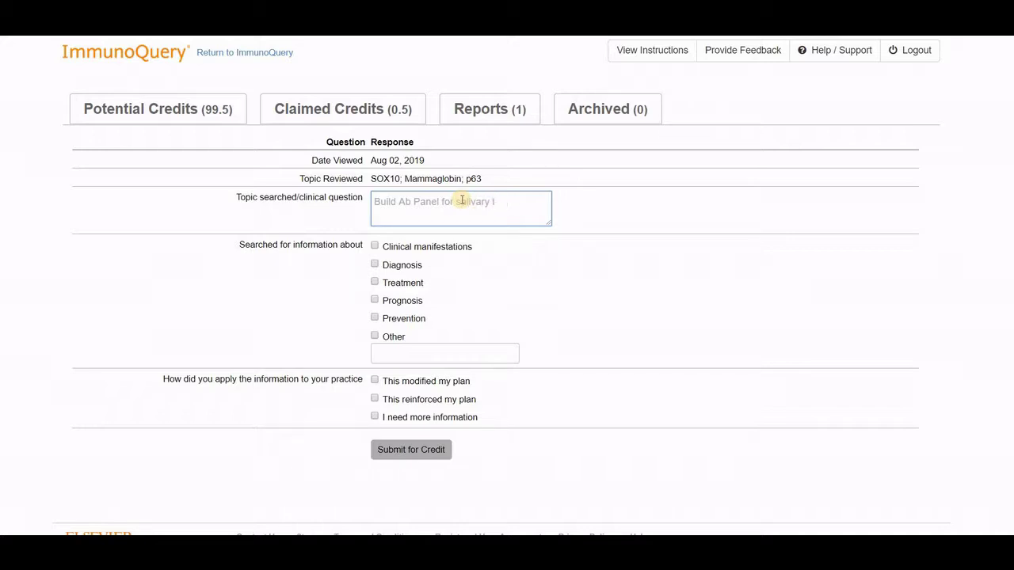
pyautogui.write('tumor')
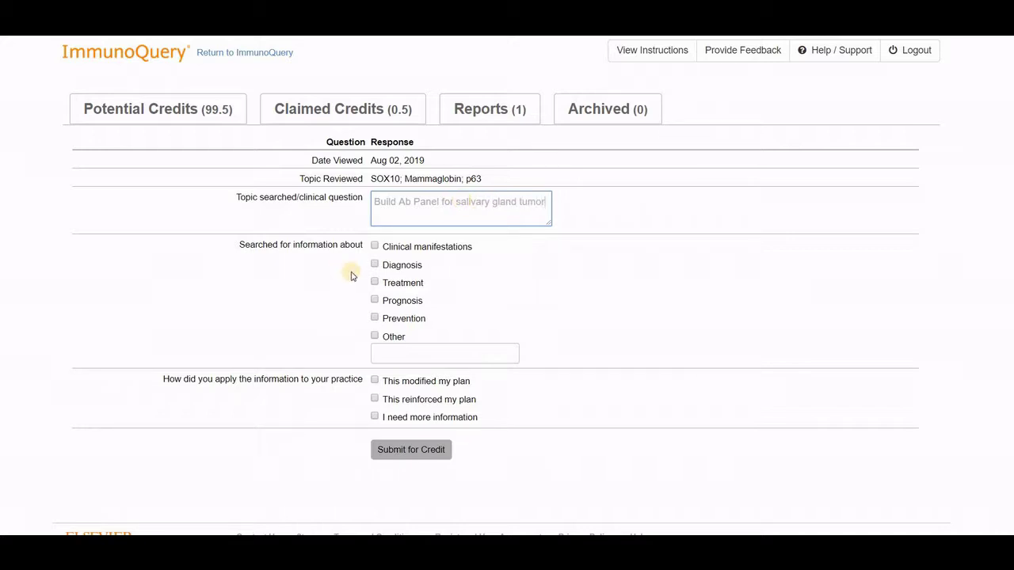
pyautogui.click(374, 266)
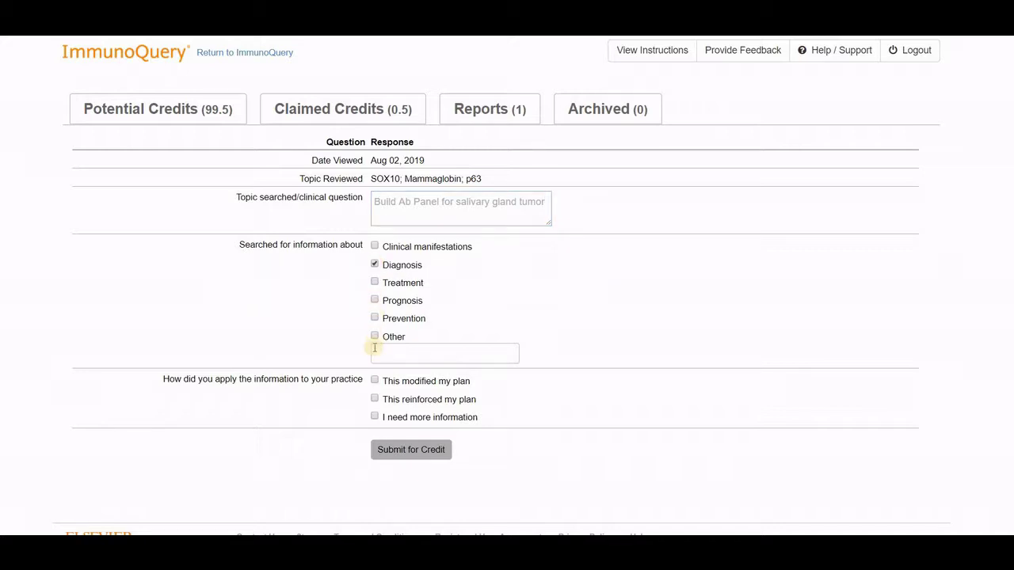
pyautogui.click(376, 381)
pyautogui.click(398, 449)
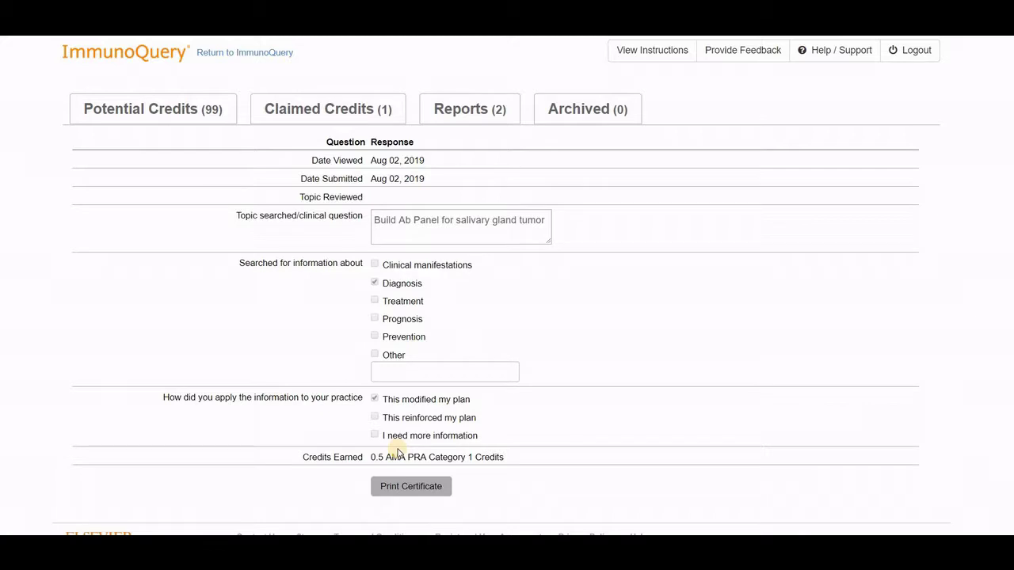
# Print the certificate for the 0.5-credit SOX10; Mammaglobin; p63 claim.
pyautogui.click(401, 487)
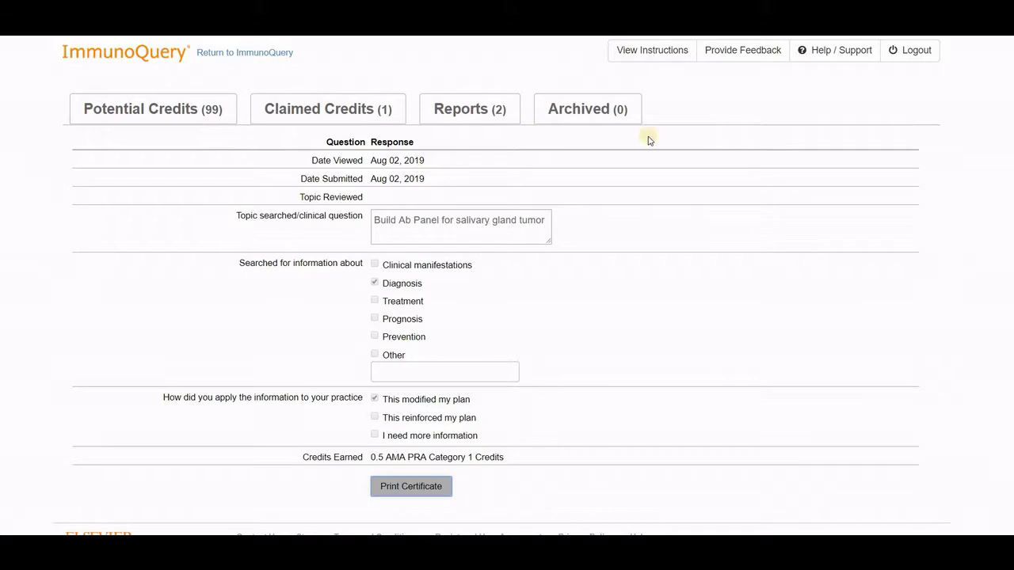
# Return to the ImmunoQuery panel builder and show the ExpertPath menu options.
pyautogui.click(258, 56)
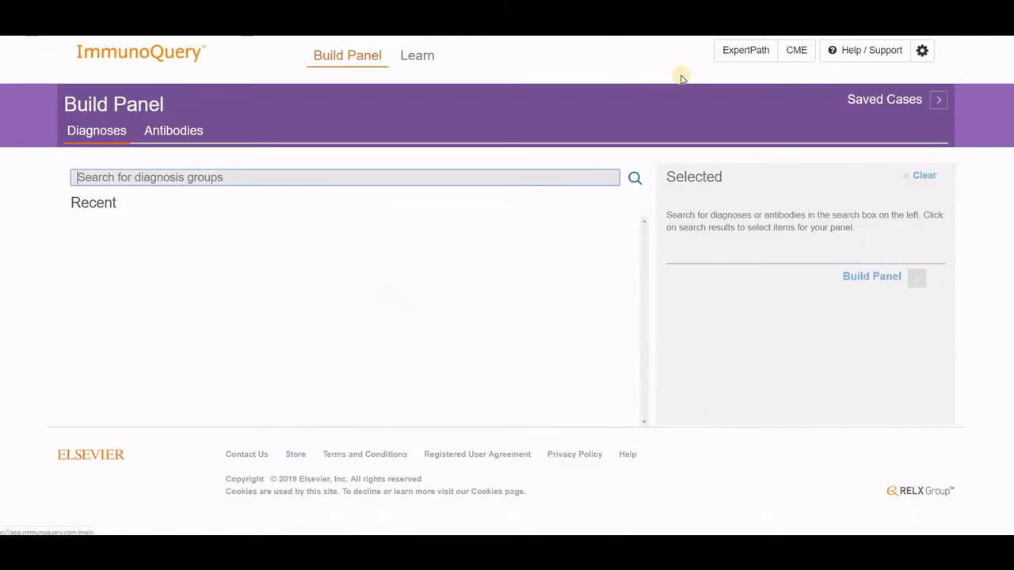
pyautogui.click(754, 54)
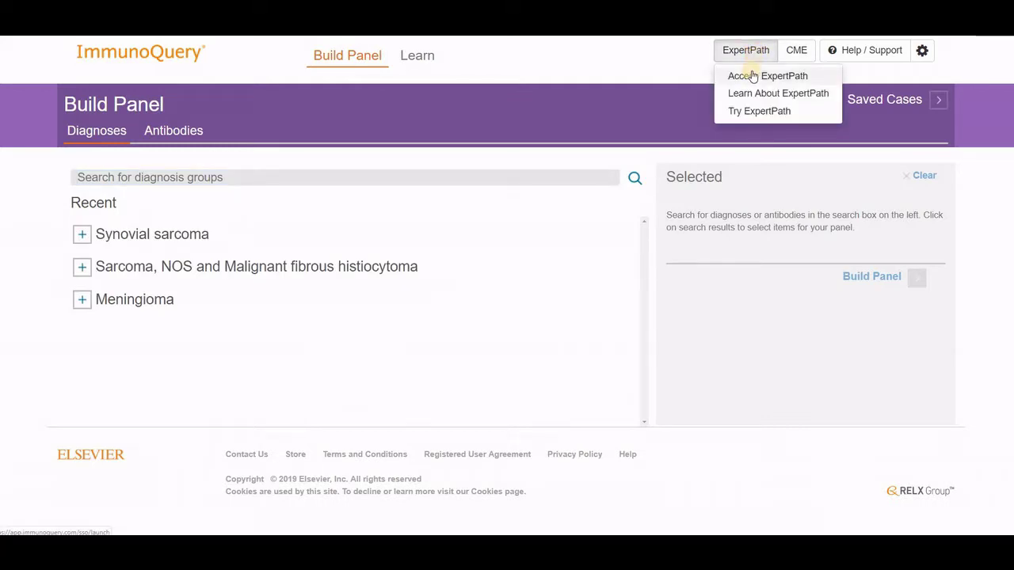